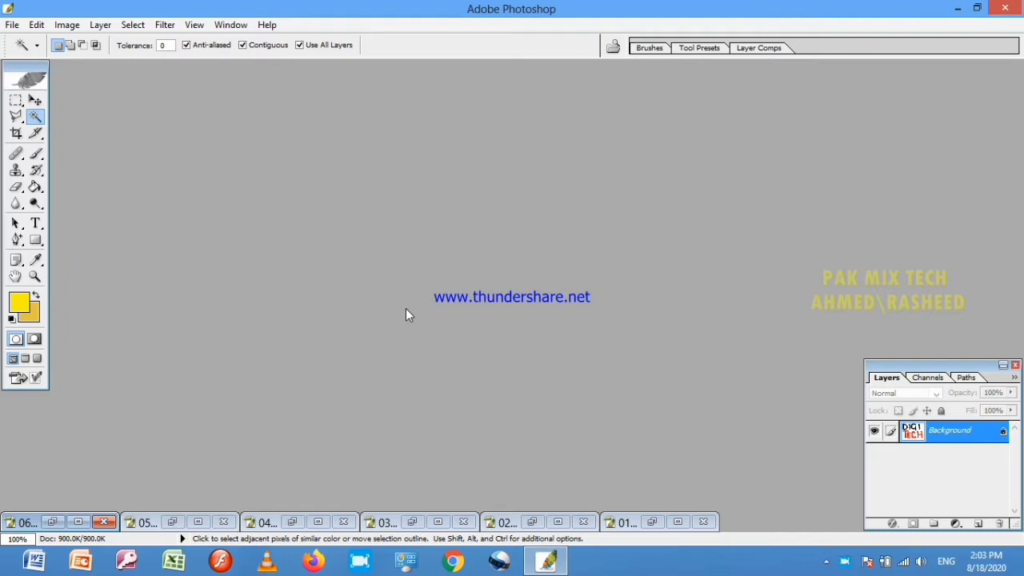
- Restore the minimized documents 06.jpg, 05.jpg, 04.jpg, 03.jpg, 02.tif and 01.jpg one after another to view the sample brush artwork
{"action": "left_click", "coordinate": [53, 522]}
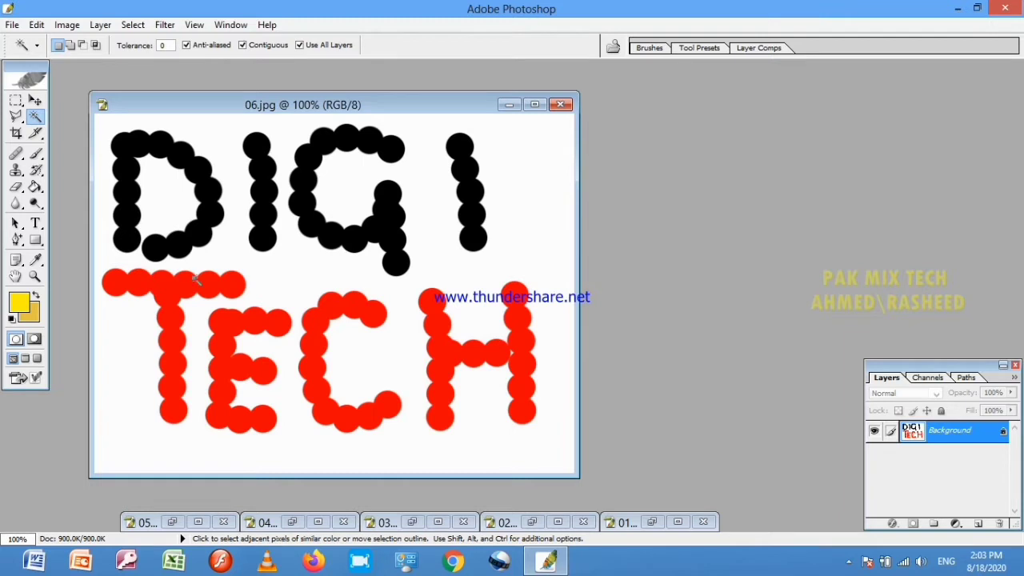
{"action": "left_click", "coordinate": [172, 522]}
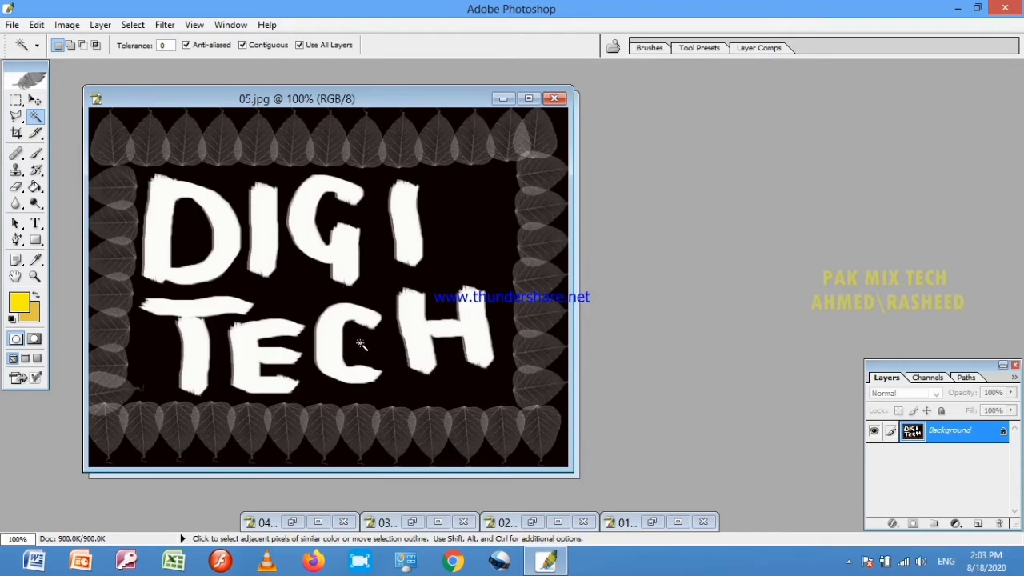
{"action": "left_click", "coordinate": [292, 521]}
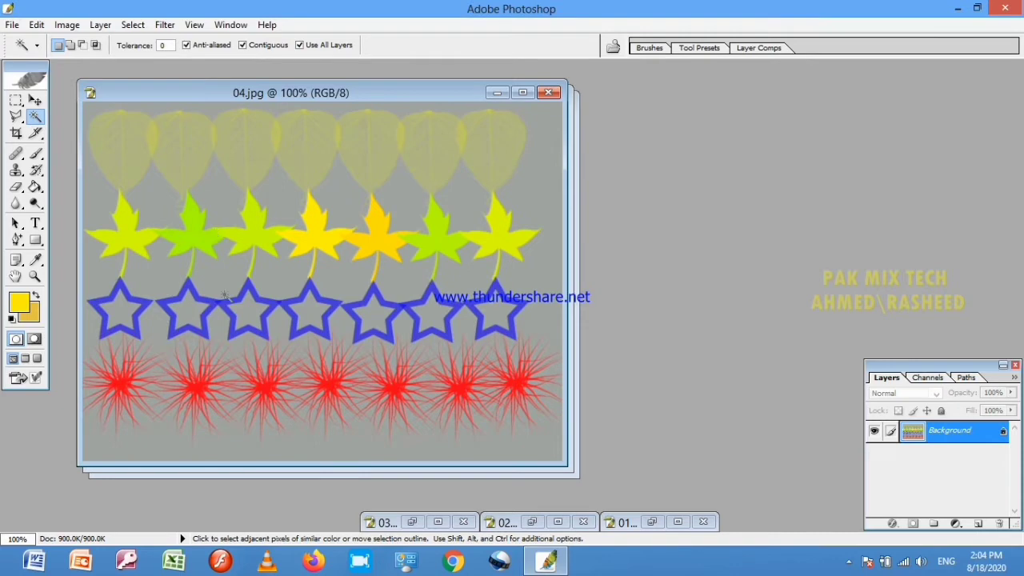
{"action": "left_click", "coordinate": [414, 521]}
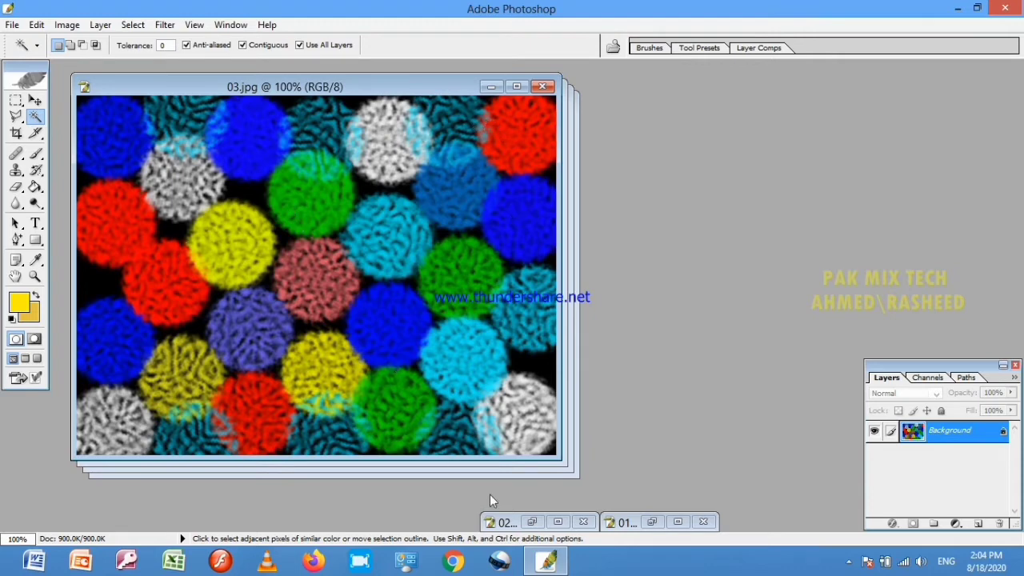
{"action": "left_click", "coordinate": [532, 522]}
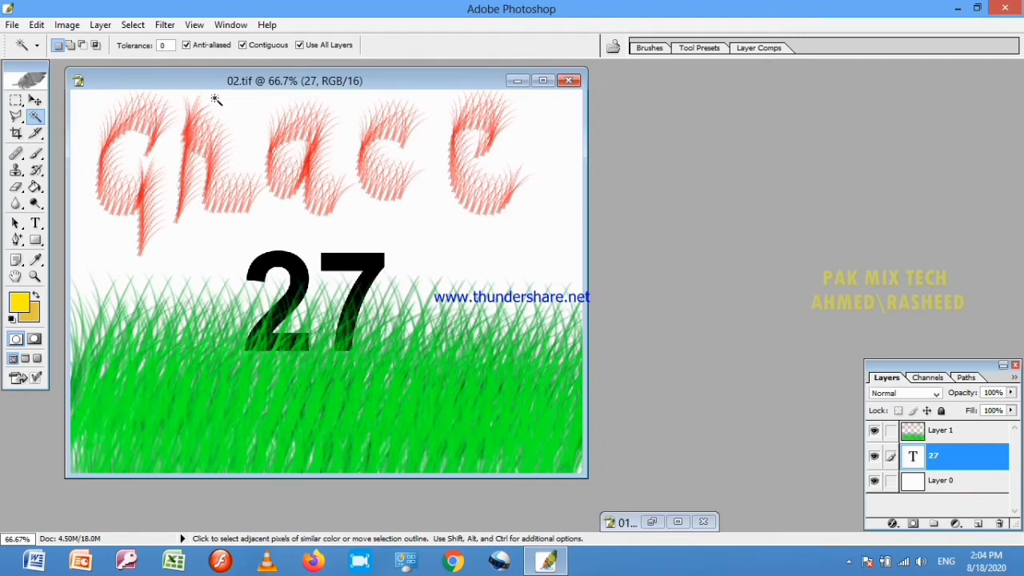
{"action": "left_click", "coordinate": [652, 522]}
{"action": "mouse_move", "coordinate": [284, 77]}
{"action": "left_mouse_down"}
{"action": "mouse_move", "coordinate": [340, 80]}
{"action": "mouse_move", "coordinate": [298, 83]}
{"action": "left_mouse_up"}
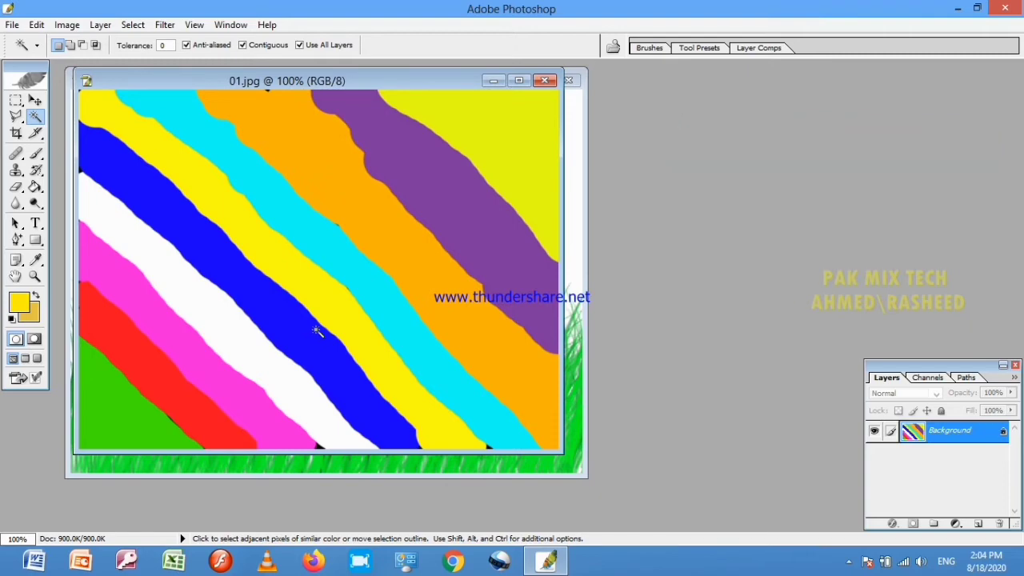
- Create a new blank document from the 1024 x 768 preset and move its window partly clear of 01.jpg
{"action": "key", "text": "ctrl+n"}
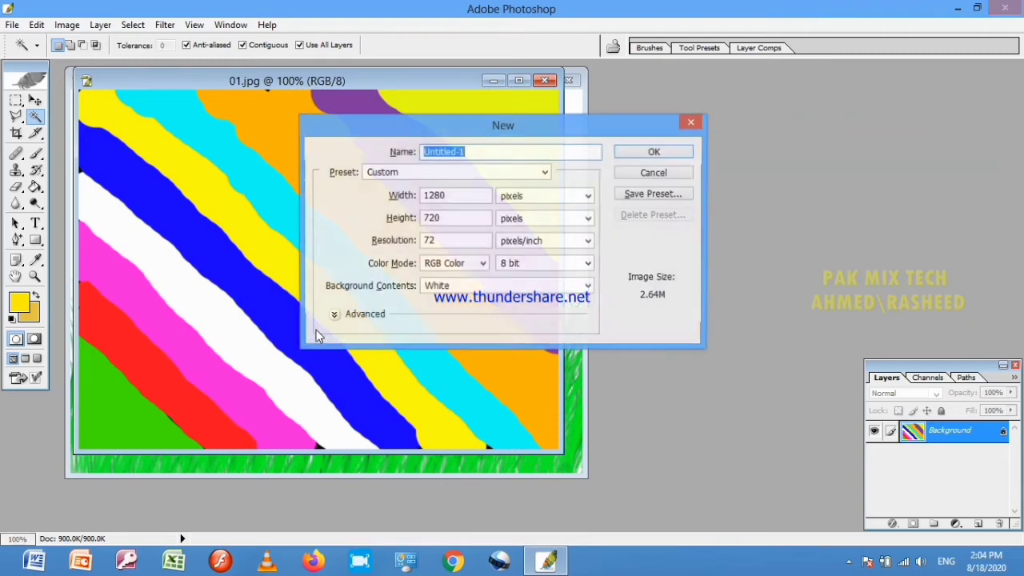
{"action": "left_click", "coordinate": [525, 177]}
{"action": "left_click", "coordinate": [384, 390]}
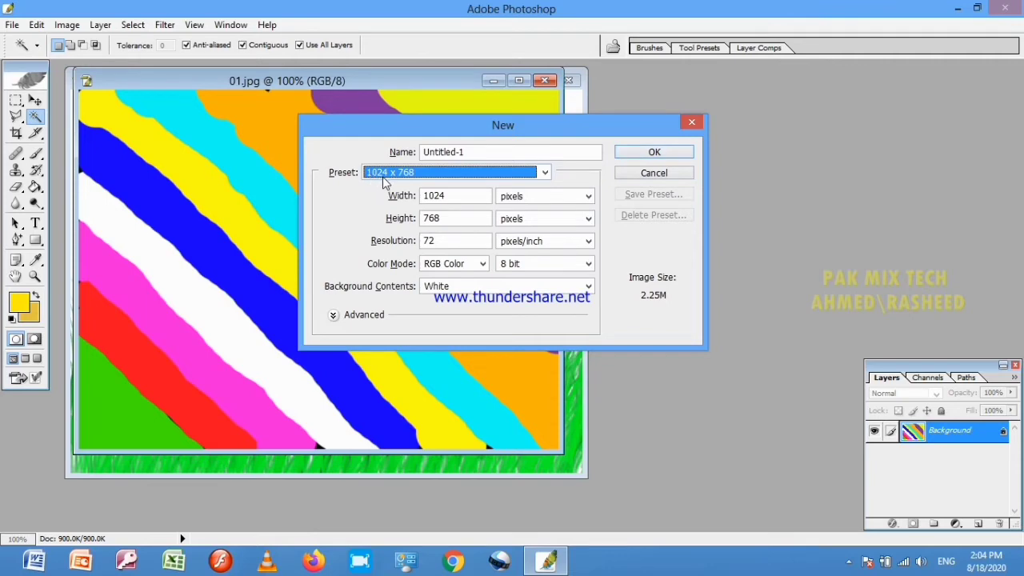
{"action": "left_click", "coordinate": [637, 151]}
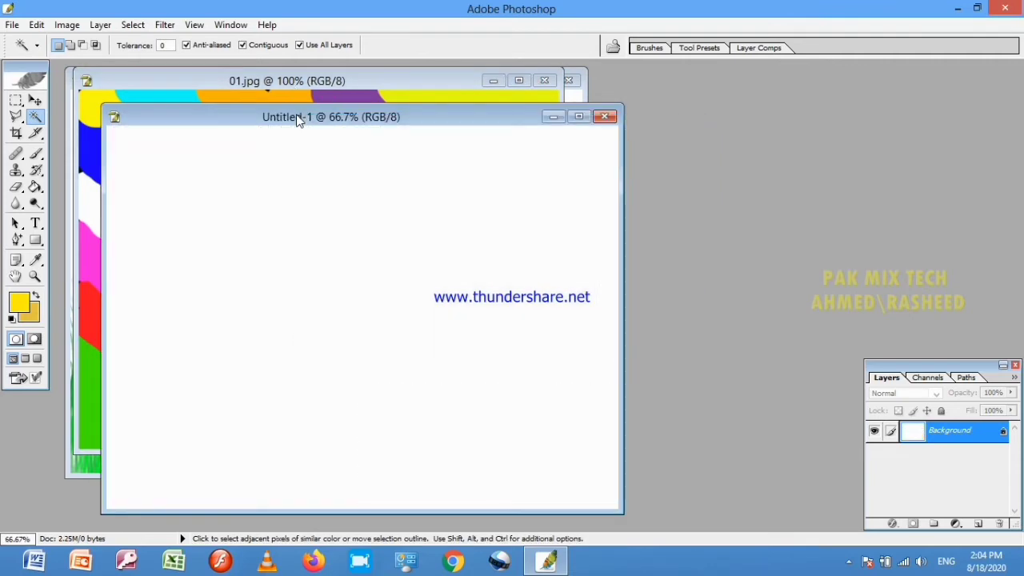
{"action": "left_click_drag", "start_coordinate": [479, 103], "coordinate": [500, 81]}
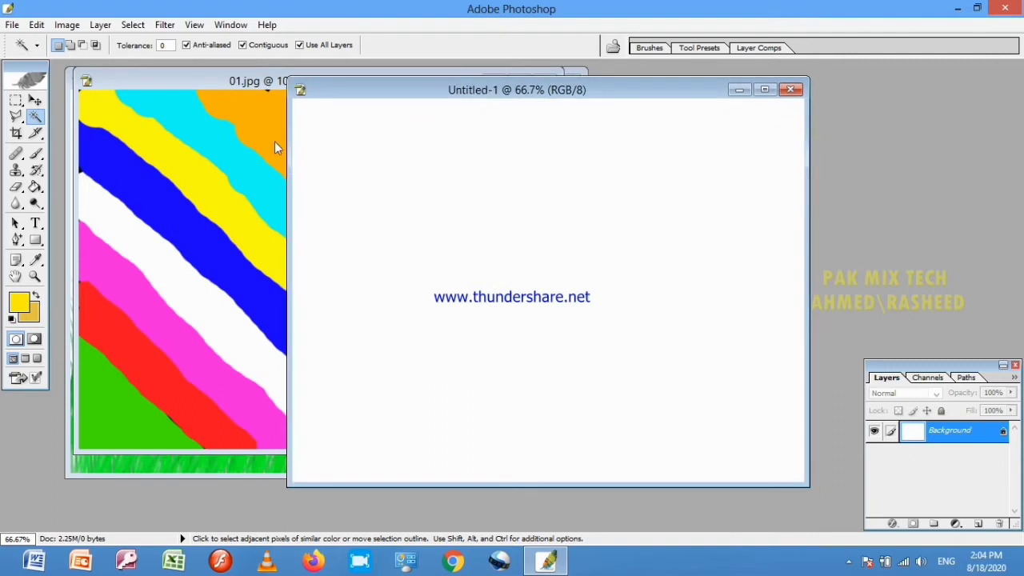
- Activate the Brush tool and choose the 19 px hard round tip in the Brush Tip Shape settings
{"action": "left_click", "coordinate": [36, 153]}
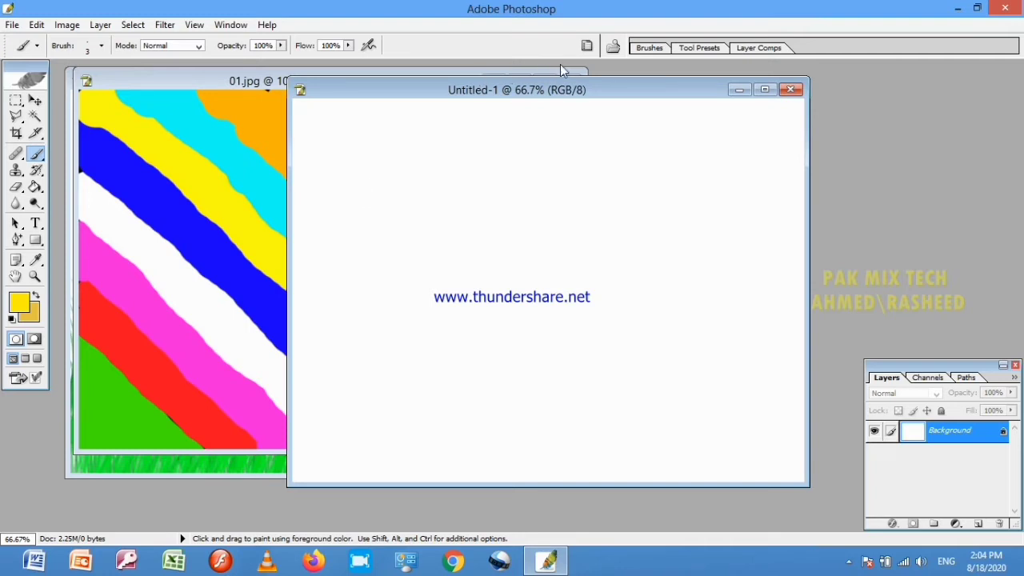
{"action": "left_click", "coordinate": [35, 155]}
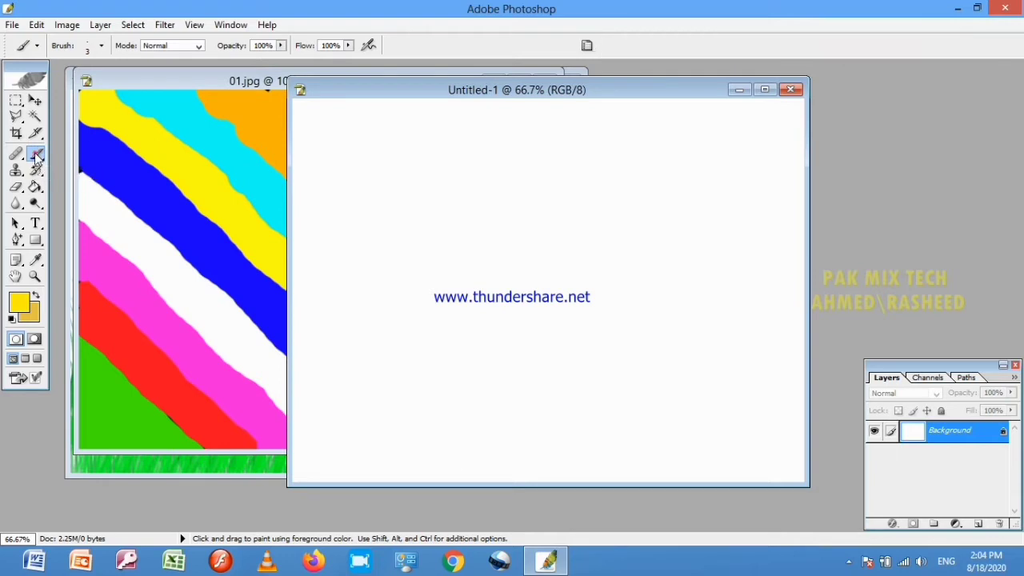
{"action": "left_click", "coordinate": [588, 46]}
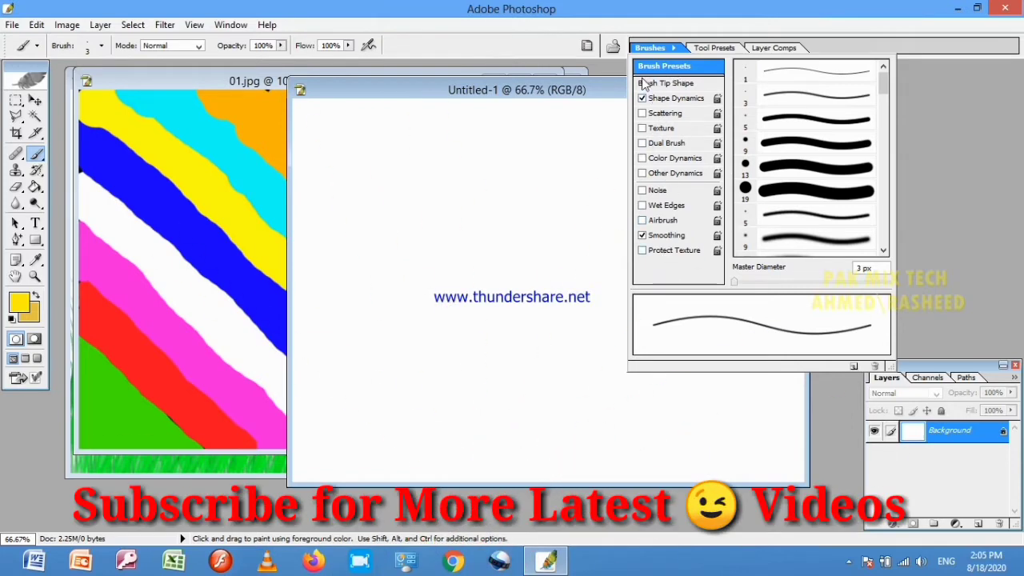
{"action": "left_click", "coordinate": [670, 84]}
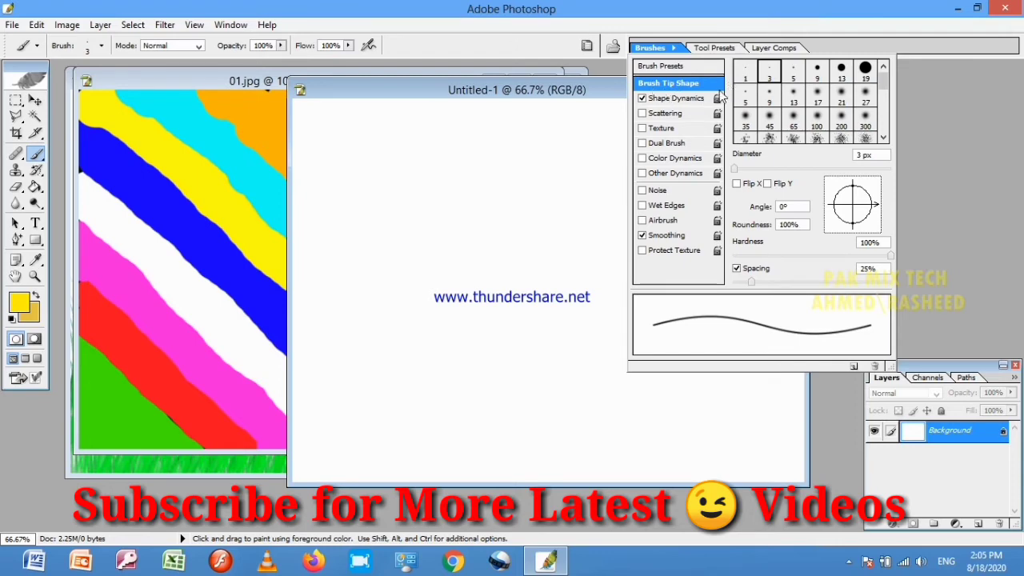
{"action": "mouse_move", "coordinate": [883, 80]}
{"action": "left_mouse_down"}
{"action": "mouse_move", "coordinate": [885, 109]}
{"action": "mouse_move", "coordinate": [887, 77]}
{"action": "left_mouse_up"}
{"action": "left_click", "coordinate": [866, 70]}
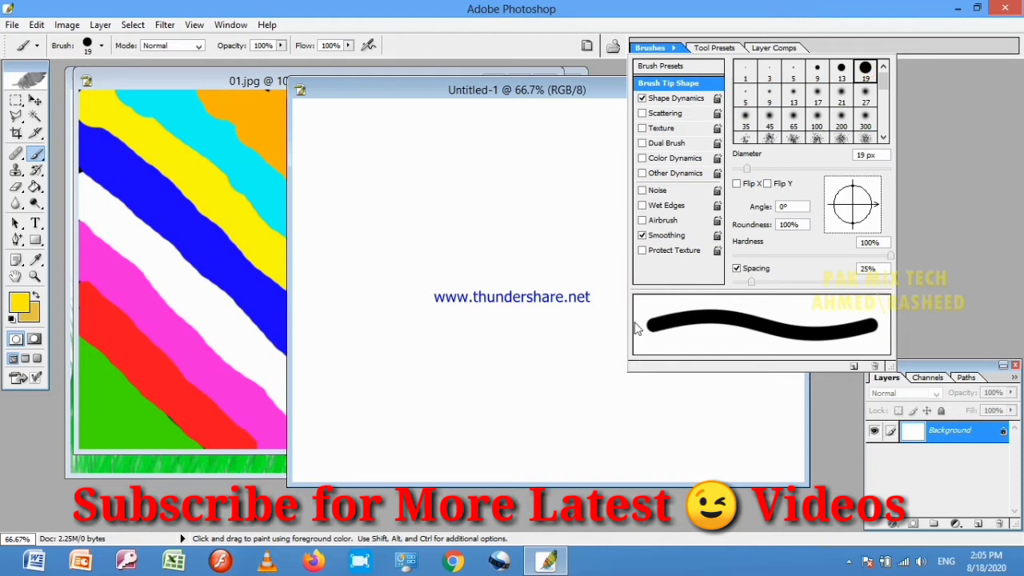
{"action": "left_click", "coordinate": [369, 92]}
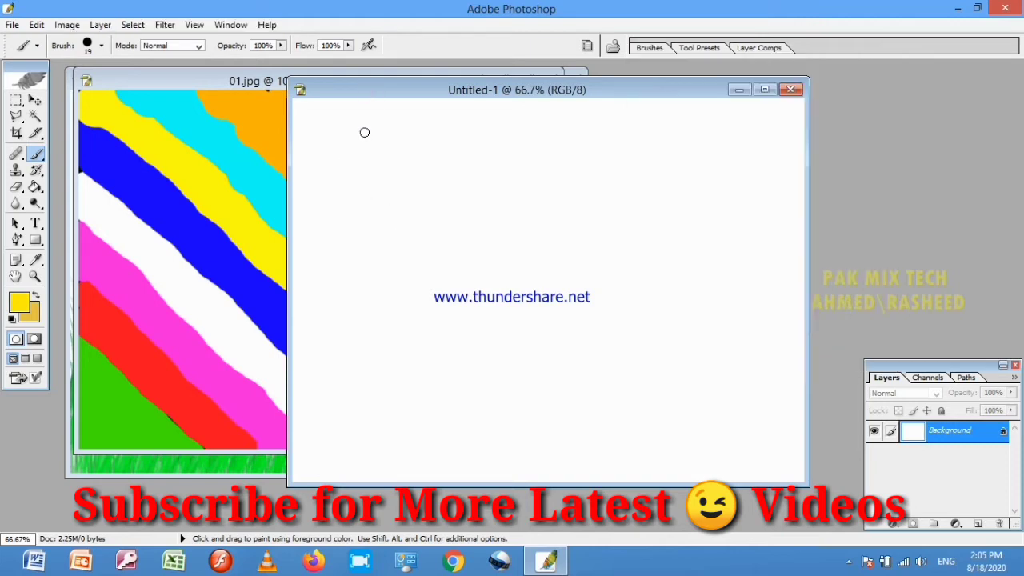
- Enlarge the brush to 70 px and paint two diagonal yellow strokes in the upper-left part of the canvas
{"action": "key", "text": "bracketright"}
{"action": "key", "text": "bracketright"}
{"action": "key", "text": "bracketright"}
{"action": "key", "text": "bracketright"}
{"action": "key", "text": "bracketright"}
{"action": "left_click_drag", "start_coordinate": [322, 133], "coordinate": [388, 256]}
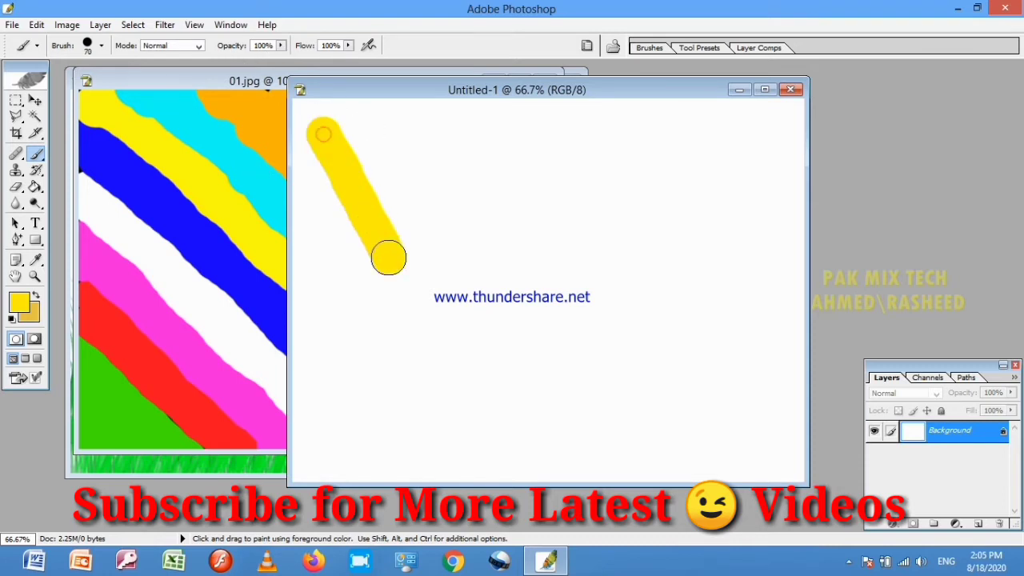
{"action": "left_click", "coordinate": [586, 46]}
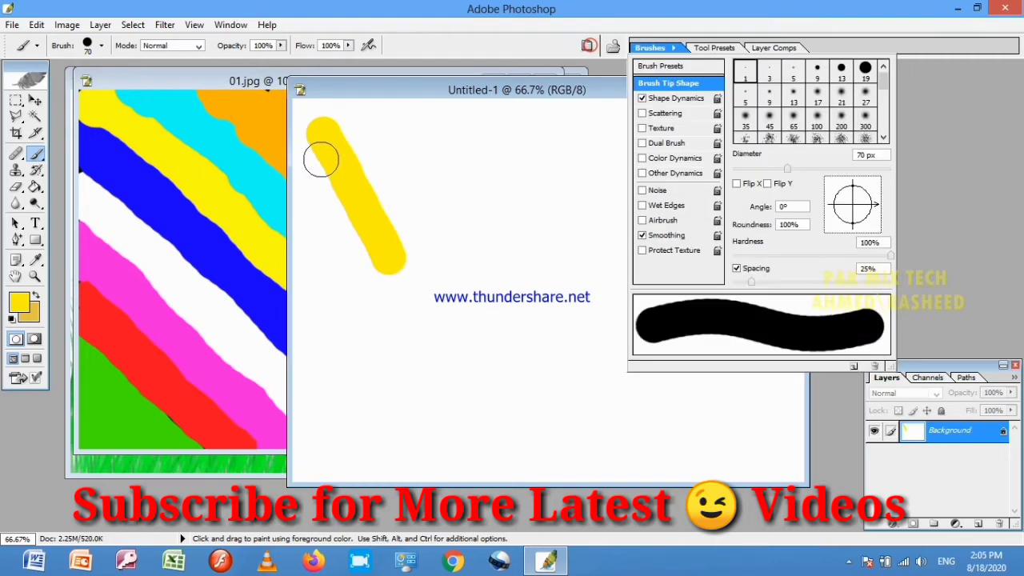
{"action": "left_click", "coordinate": [393, 140]}
{"action": "left_click_drag", "start_coordinate": [389, 138], "coordinate": [452, 226]}
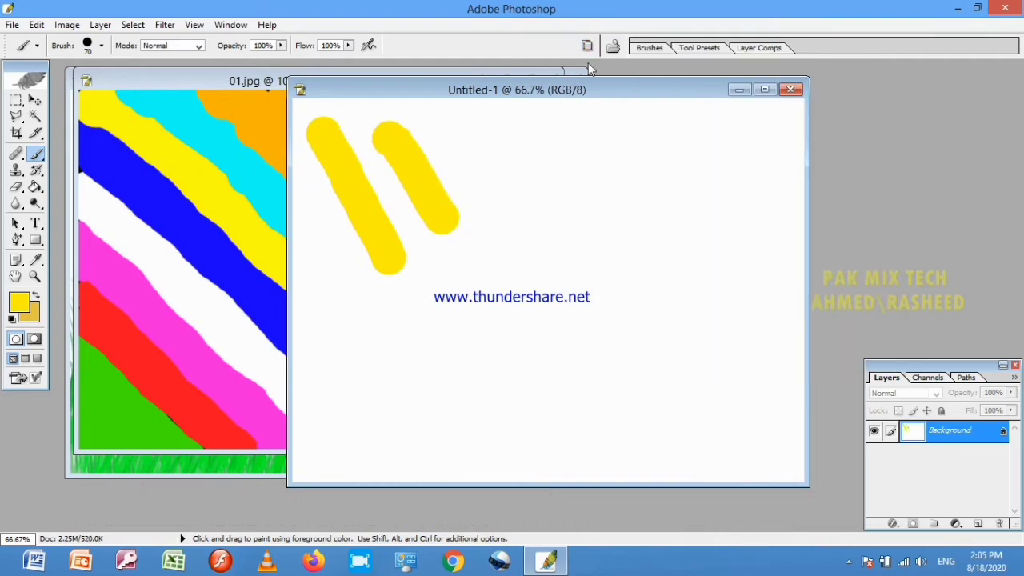
- Set the brush spacing to 95% and paint a dotted loop of yellow circles below the two diagonal strokes
{"action": "left_click", "coordinate": [586, 46]}
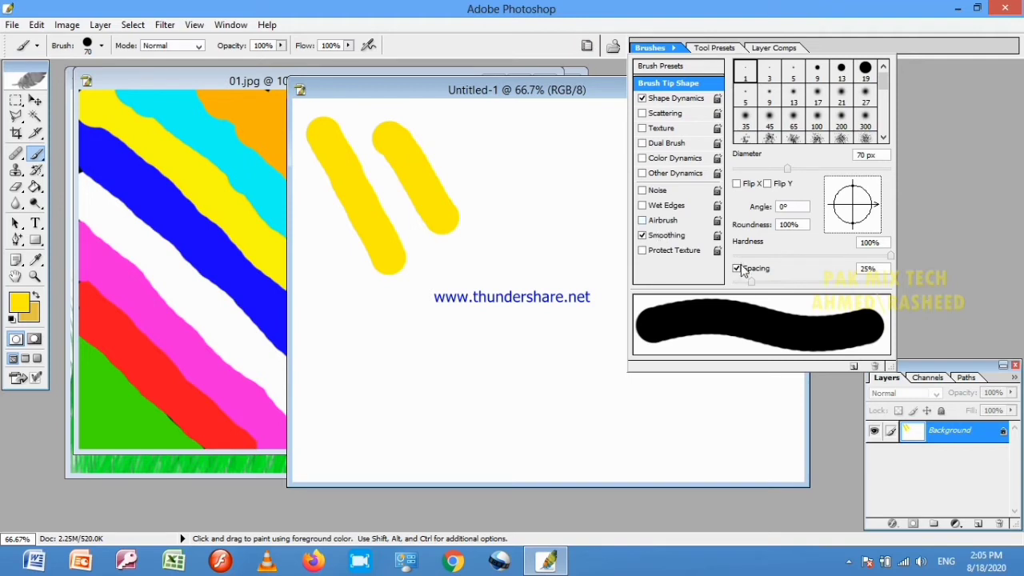
{"action": "left_click_drag", "start_coordinate": [751, 285], "coordinate": [807, 287]}
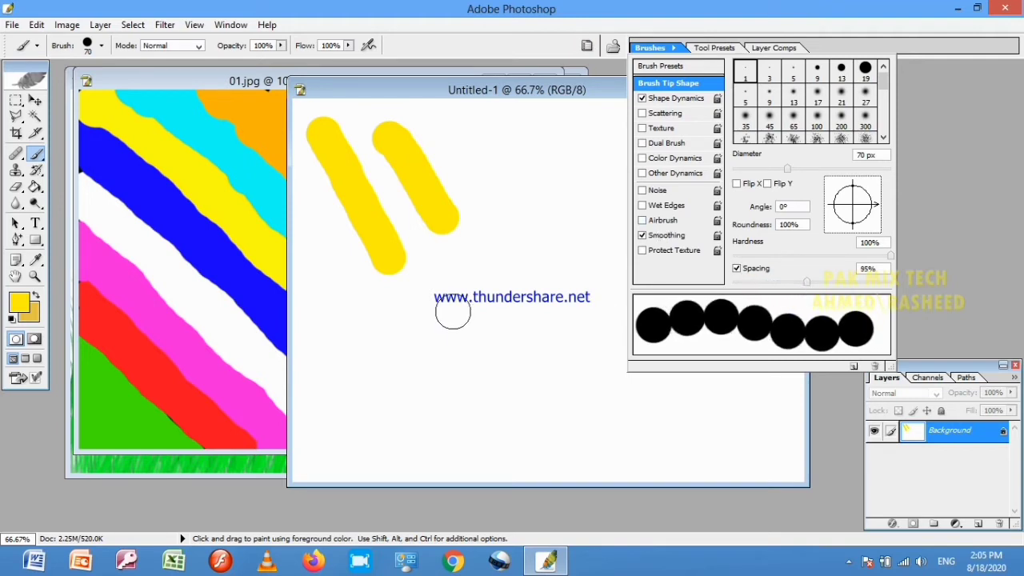
{"action": "left_click_drag", "start_coordinate": [379, 308], "coordinate": [446, 413]}
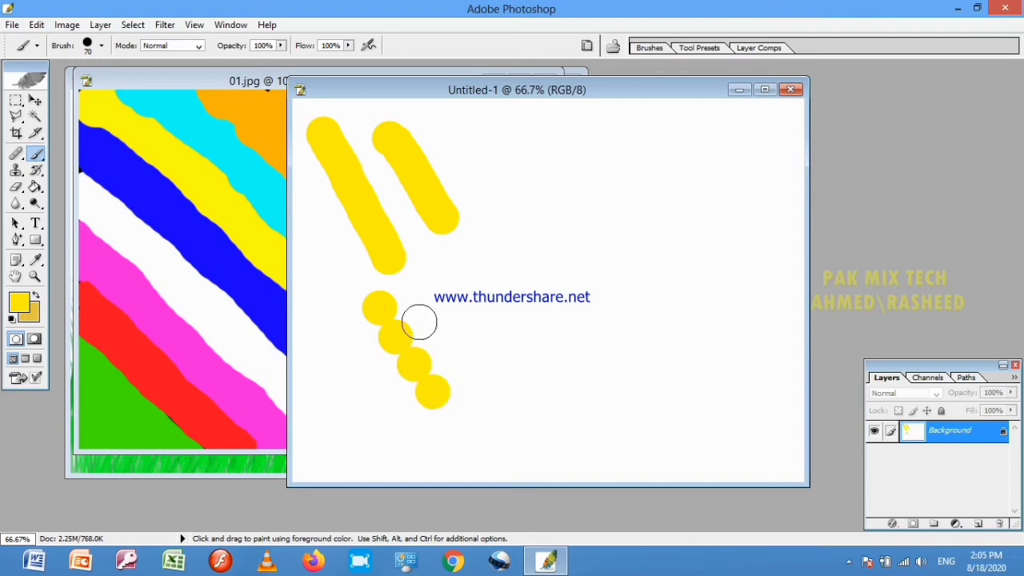
{"action": "mouse_move", "coordinate": [416, 289]}
{"action": "left_mouse_down"}
{"action": "mouse_move", "coordinate": [471, 287]}
{"action": "mouse_move", "coordinate": [504, 345]}
{"action": "mouse_move", "coordinate": [450, 384]}
{"action": "left_mouse_up"}
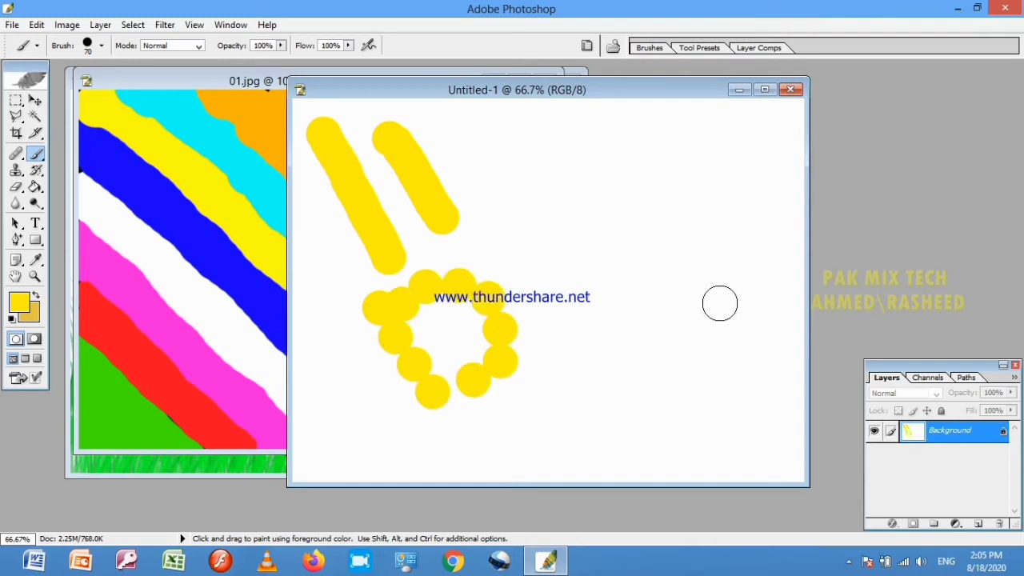
- Choose the 44 px textured brush tip with minimal spacing and paint a wavy yellow stroke in the canvas's upper-right part
{"action": "left_click", "coordinate": [590, 46]}
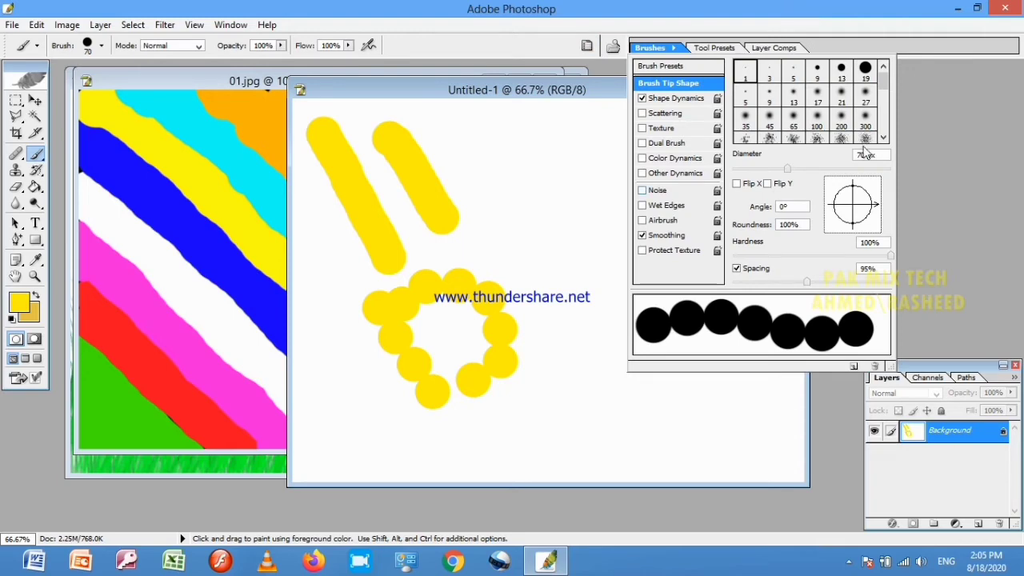
{"action": "left_click_drag", "start_coordinate": [884, 79], "coordinate": [891, 107]}
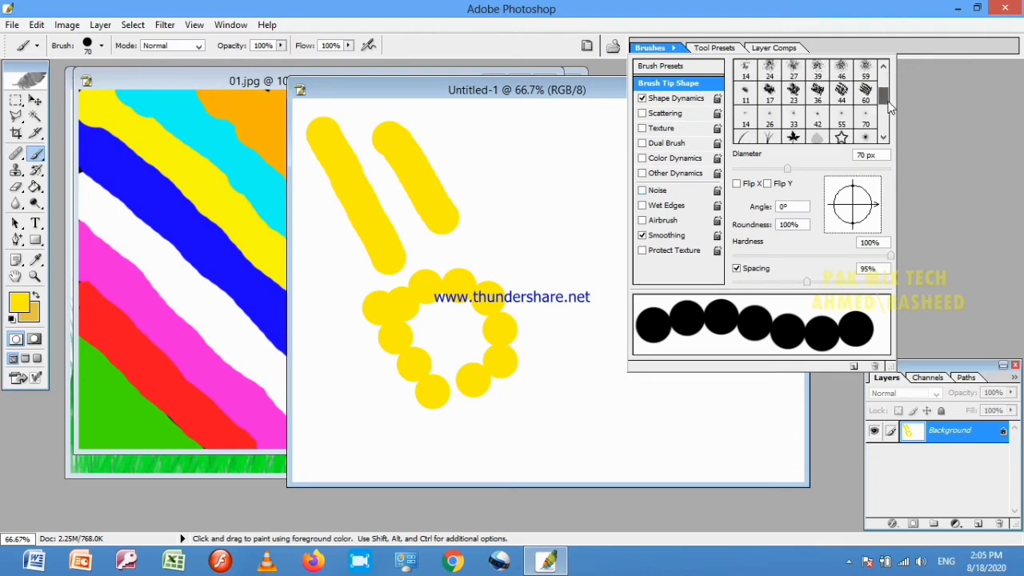
{"action": "left_click", "coordinate": [842, 91]}
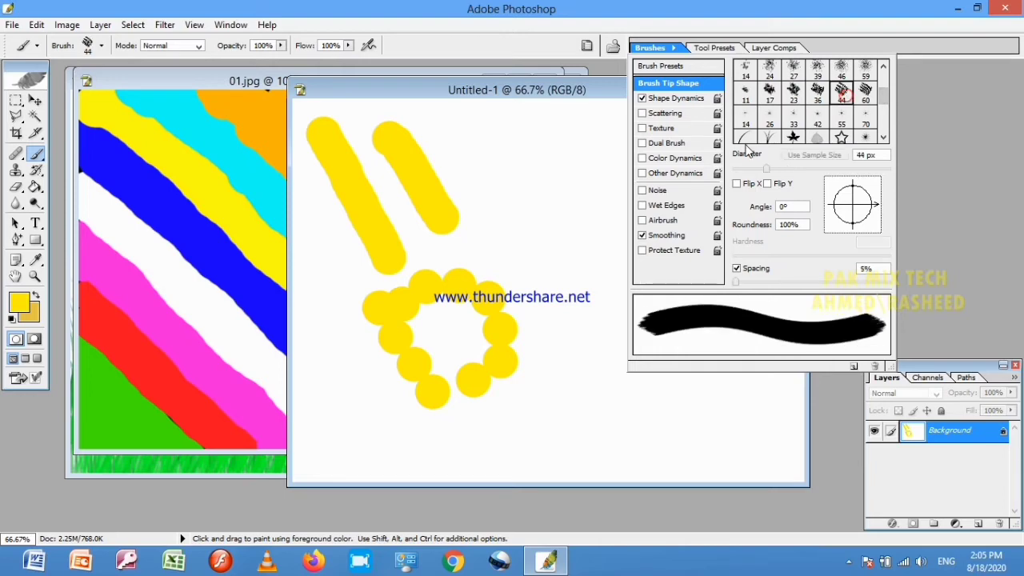
{"action": "mouse_move", "coordinate": [741, 288]}
{"action": "left_mouse_down"}
{"action": "mouse_move", "coordinate": [758, 288]}
{"action": "mouse_move", "coordinate": [735, 290]}
{"action": "left_mouse_up"}
{"action": "mouse_move", "coordinate": [560, 151]}
{"action": "left_mouse_down"}
{"action": "mouse_move", "coordinate": [516, 209]}
{"action": "mouse_move", "coordinate": [569, 230]}
{"action": "mouse_move", "coordinate": [602, 233]}
{"action": "mouse_move", "coordinate": [630, 192]}
{"action": "mouse_move", "coordinate": [664, 191]}
{"action": "mouse_move", "coordinate": [693, 175]}
{"action": "left_mouse_up"}
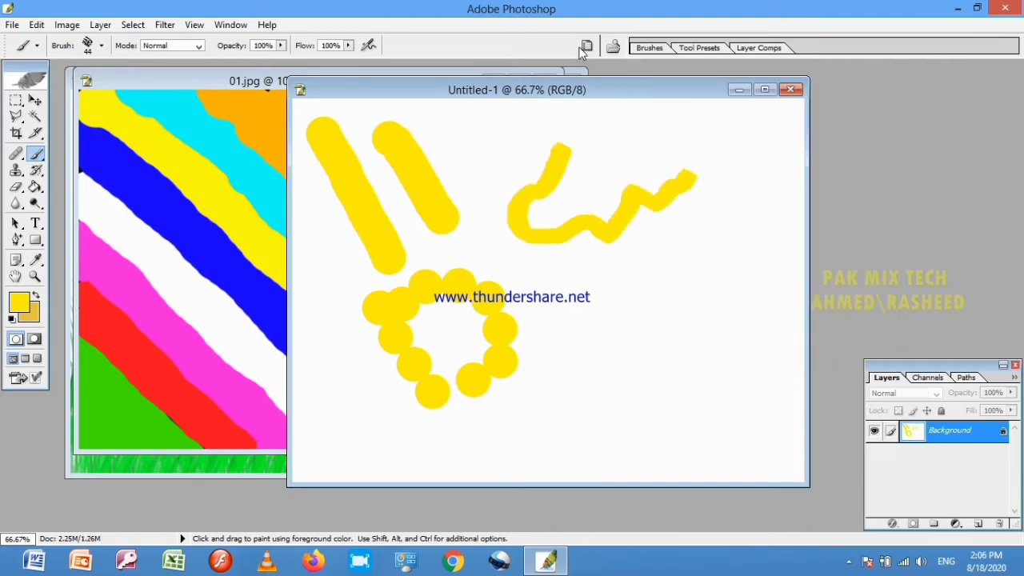
- Set the textured brush's spacing to 28% and paint a curvy yellow stroke below the wavy one
{"action": "left_click", "coordinate": [585, 48]}
{"action": "left_click_drag", "start_coordinate": [738, 287], "coordinate": [754, 290]}
{"action": "mouse_move", "coordinate": [571, 280]}
{"action": "left_mouse_down"}
{"action": "mouse_move", "coordinate": [561, 374]}
{"action": "mouse_move", "coordinate": [617, 353]}
{"action": "mouse_move", "coordinate": [643, 305]}
{"action": "mouse_move", "coordinate": [672, 354]}
{"action": "left_mouse_up"}
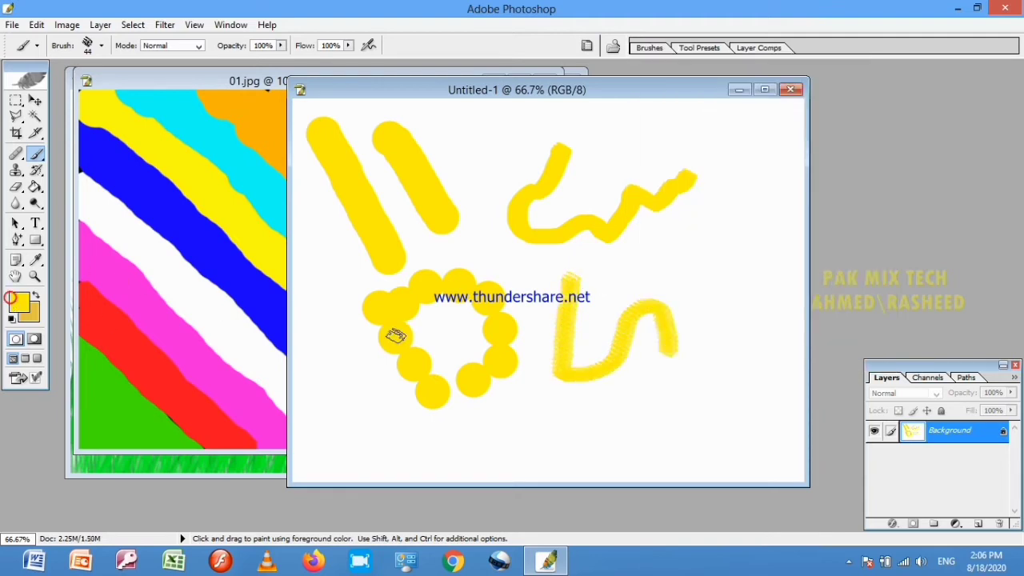
- Change the foreground color to black
{"action": "left_click", "coordinate": [19, 302]}
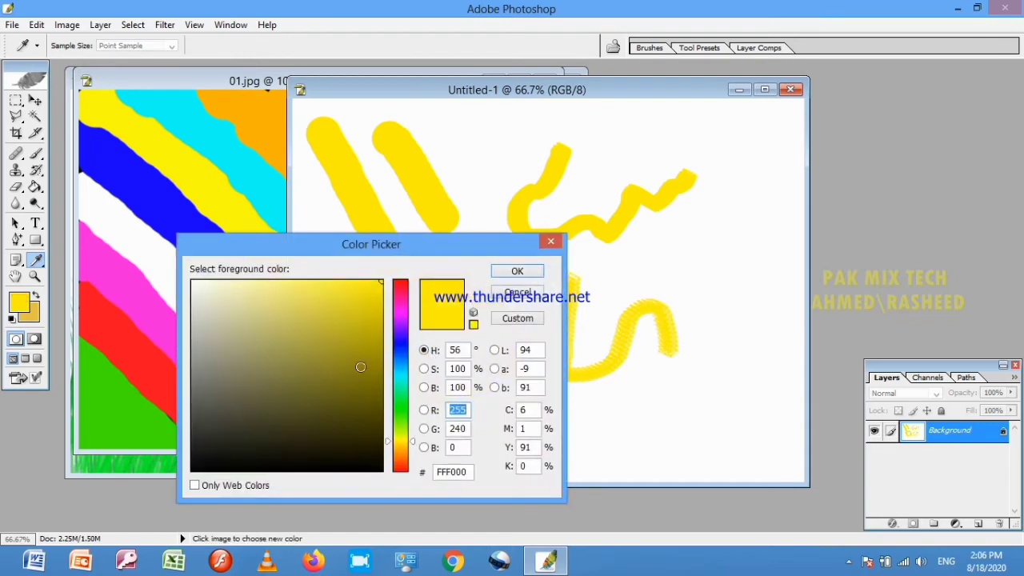
{"action": "left_click_drag", "start_coordinate": [342, 429], "coordinate": [446, 520]}
{"action": "left_click", "coordinate": [514, 274]}
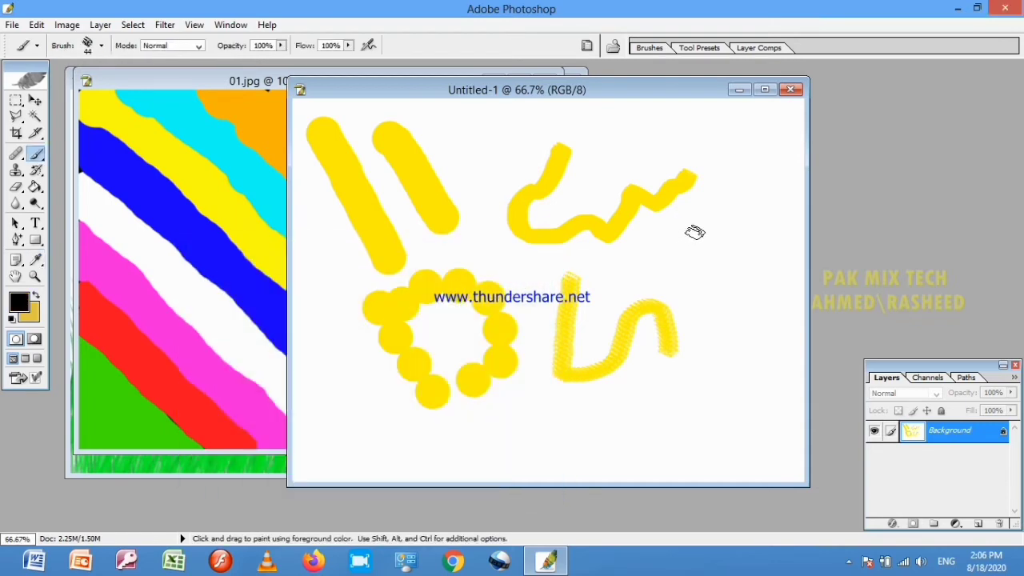
- Paint a looping black stroke across the yellow ones and undo all brush strokes back to a blank canvas
{"action": "mouse_move", "coordinate": [701, 227]}
{"action": "left_mouse_down"}
{"action": "mouse_move", "coordinate": [731, 339]}
{"action": "mouse_move", "coordinate": [690, 335]}
{"action": "mouse_move", "coordinate": [682, 364]}
{"action": "mouse_move", "coordinate": [598, 380]}
{"action": "mouse_move", "coordinate": [589, 275]}
{"action": "mouse_move", "coordinate": [662, 194]}
{"action": "mouse_move", "coordinate": [663, 248]}
{"action": "mouse_move", "coordinate": [551, 266]}
{"action": "mouse_move", "coordinate": [480, 256]}
{"action": "left_mouse_up"}
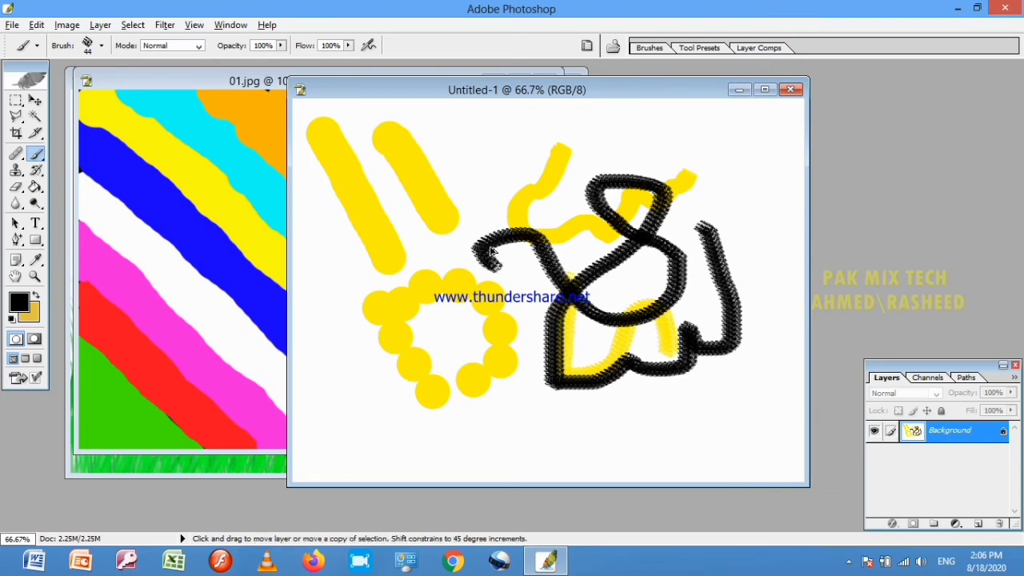
{"action": "key", "text": "ctrl+alt+z"}
{"action": "key", "text": "ctrl+alt+z"}
{"action": "key", "text": "ctrl+alt+z"}
{"action": "key", "text": "ctrl+alt+z"}
{"action": "key", "text": "ctrl+alt+z"}
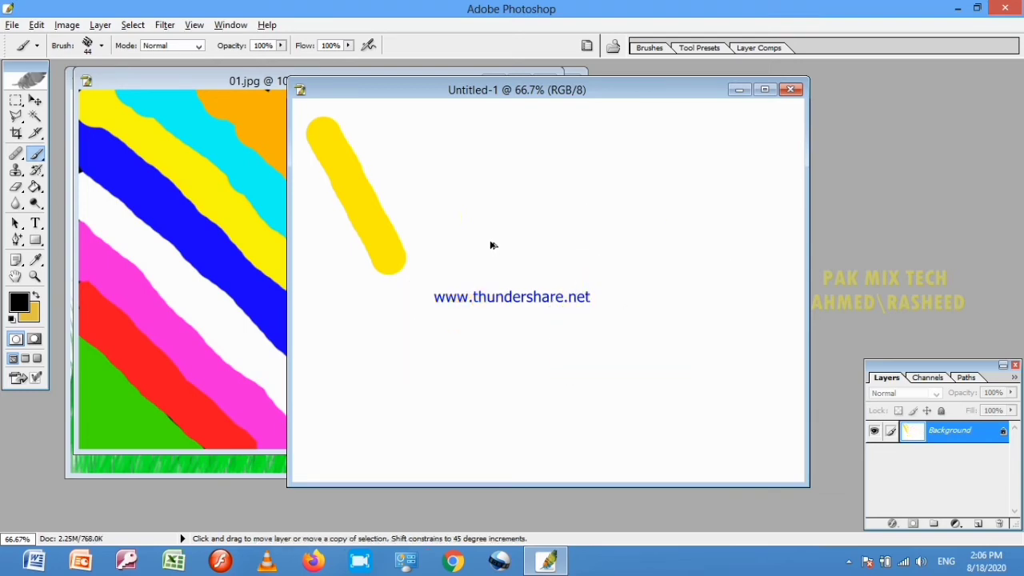
{"action": "key", "text": "ctrl+alt+z"}
- Choose the 95 px leaf-shaped brush tip in the Brush Tip Shape settings
{"action": "left_click", "coordinate": [588, 45]}
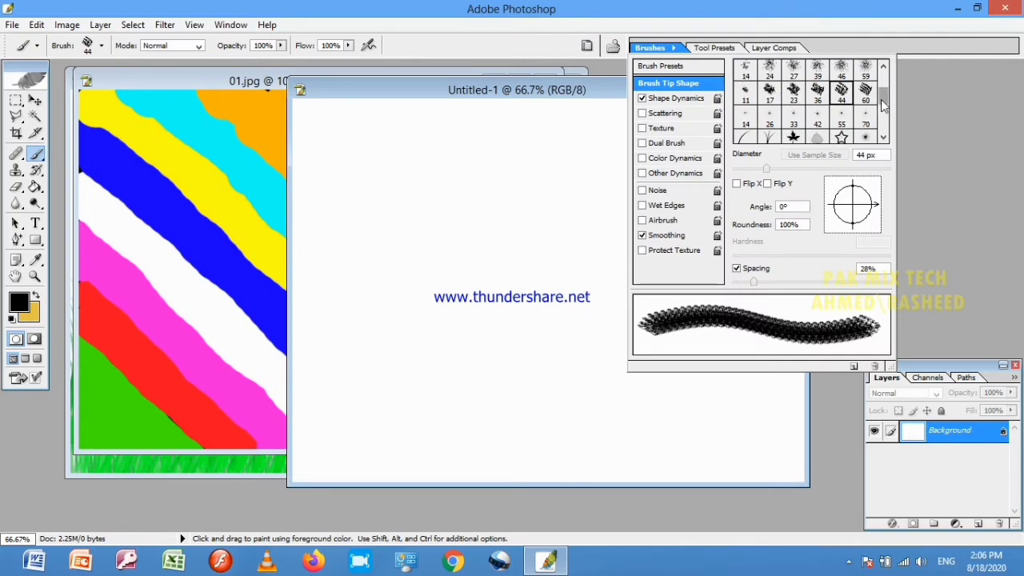
{"action": "scroll", "coordinate": [832, 131], "scroll_direction": "down", "scroll_amount": 1}
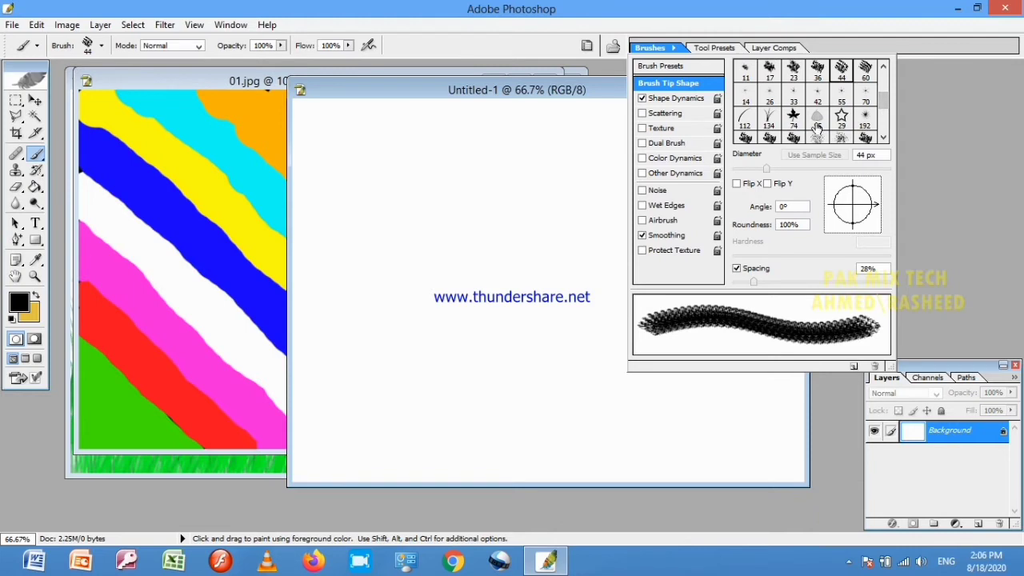
{"action": "left_click", "coordinate": [816, 121]}
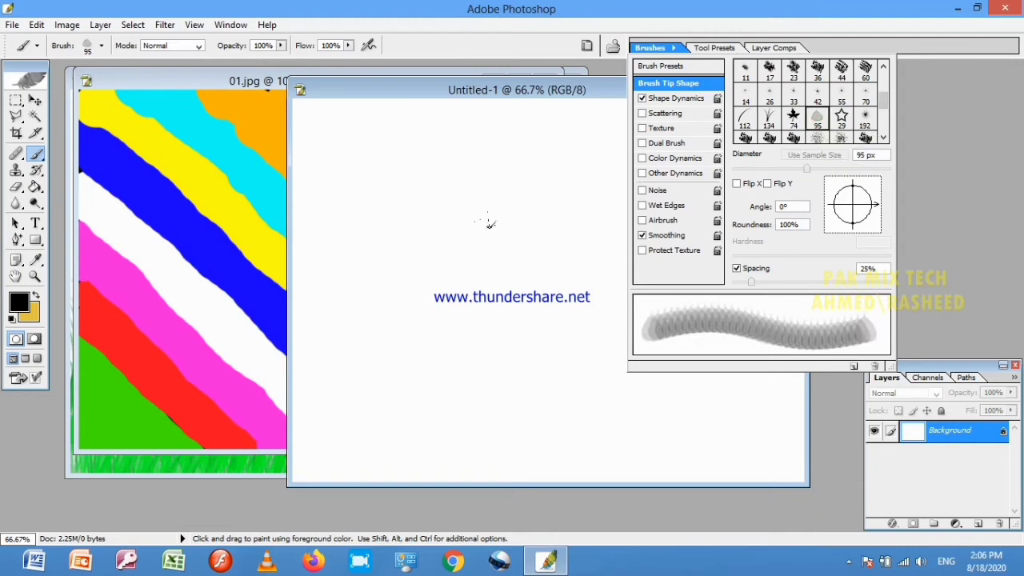
- Stamp three separate leaves near the canvas's upper edge, and paint a horizontal leaf stroke and an S-shaped one beside it
{"action": "left_click", "coordinate": [405, 160]}
{"action": "left_click", "coordinate": [456, 152]}
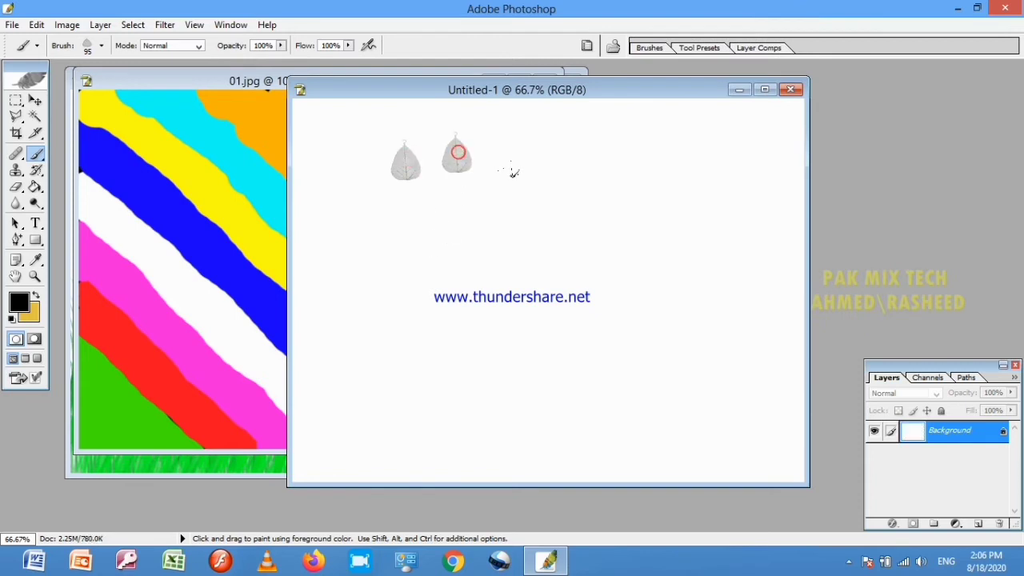
{"action": "left_click", "coordinate": [514, 154]}
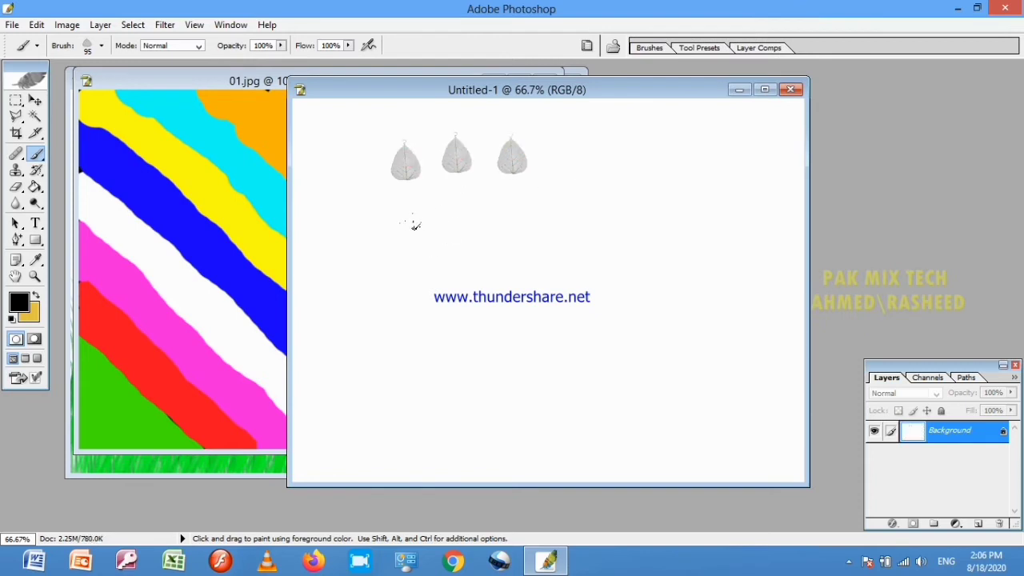
{"action": "mouse_move", "coordinate": [415, 225]}
{"action": "left_mouse_down"}
{"action": "mouse_move", "coordinate": [601, 231]}
{"action": "mouse_move", "coordinate": [593, 243]}
{"action": "left_mouse_up"}
{"action": "mouse_move", "coordinate": [629, 145]}
{"action": "left_mouse_down"}
{"action": "mouse_move", "coordinate": [682, 219]}
{"action": "mouse_move", "coordinate": [691, 289]}
{"action": "mouse_move", "coordinate": [616, 311]}
{"action": "mouse_move", "coordinate": [686, 427]}
{"action": "left_mouse_up"}
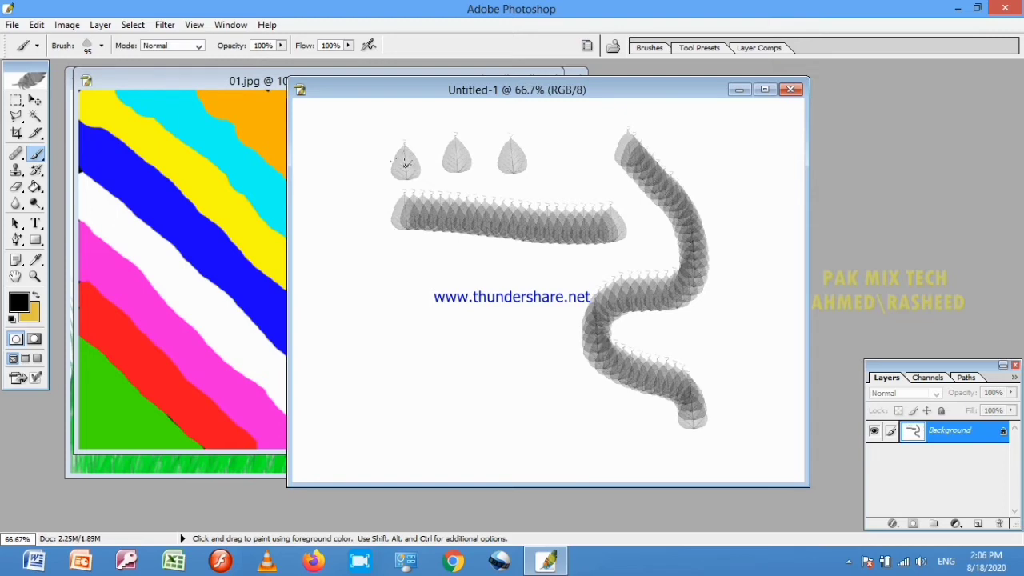
- Set the leaf brush's angle to 174°, paint a short horizontal stroke, and stamp three upside-down leaves below it
{"action": "left_click", "coordinate": [586, 47]}
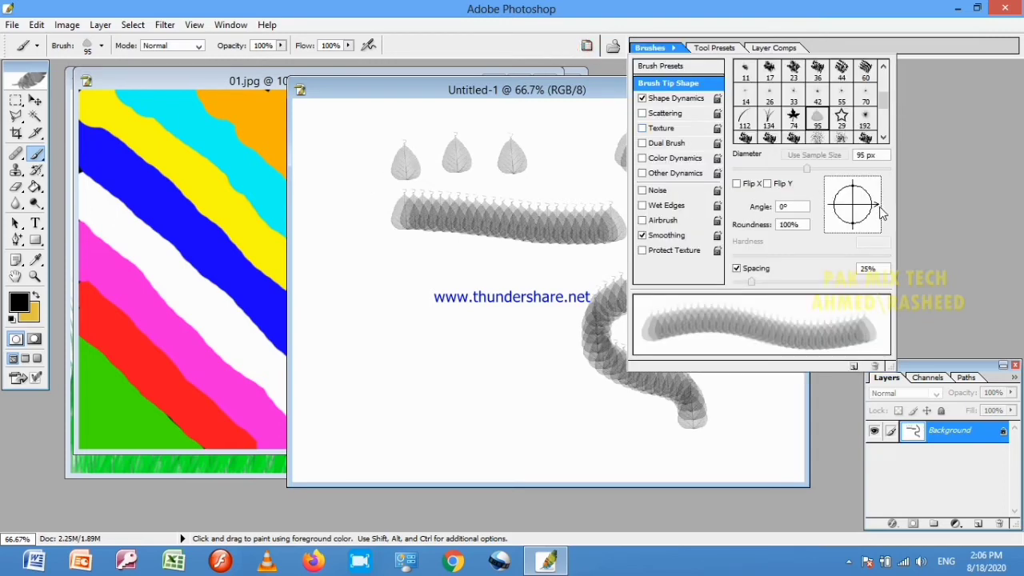
{"action": "mouse_move", "coordinate": [876, 209]}
{"action": "left_mouse_down"}
{"action": "mouse_move", "coordinate": [853, 229]}
{"action": "mouse_move", "coordinate": [826, 234]}
{"action": "left_mouse_up"}
{"action": "left_click_drag", "start_coordinate": [826, 231], "coordinate": [822, 209]}
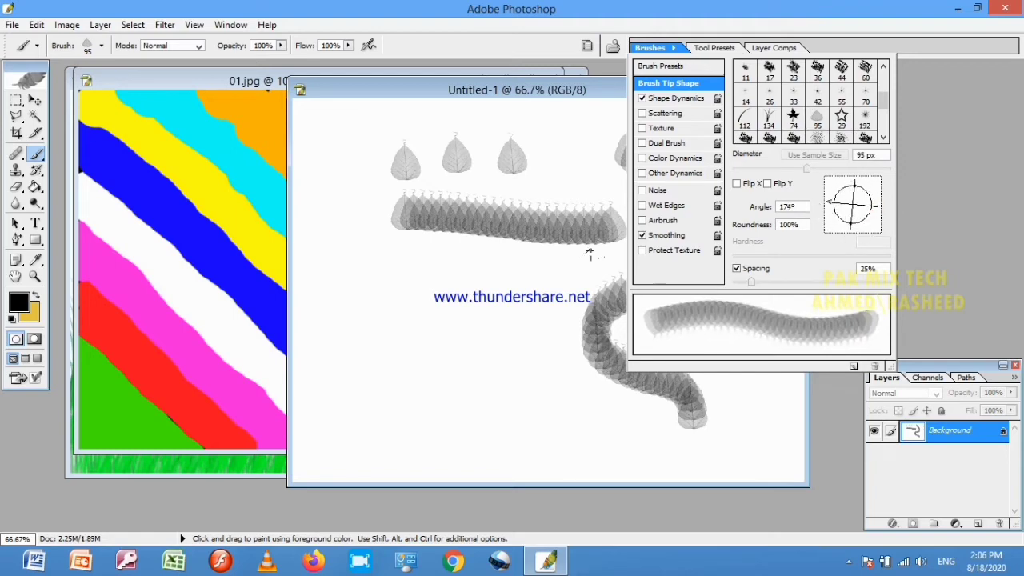
{"action": "left_click_drag", "start_coordinate": [324, 302], "coordinate": [459, 304]}
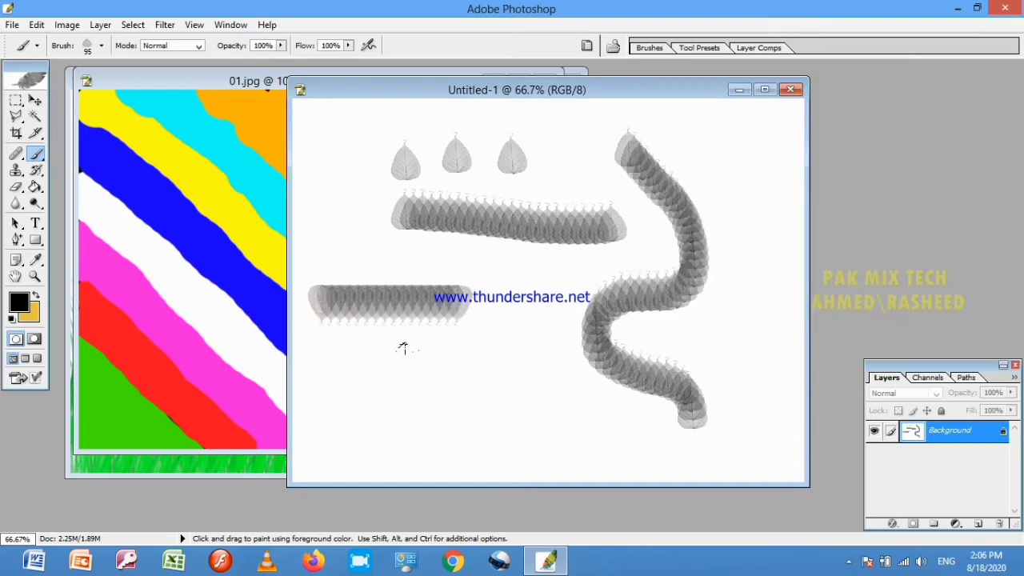
{"action": "left_click", "coordinate": [382, 375]}
{"action": "left_click", "coordinate": [437, 379]}
{"action": "left_click", "coordinate": [467, 377]}
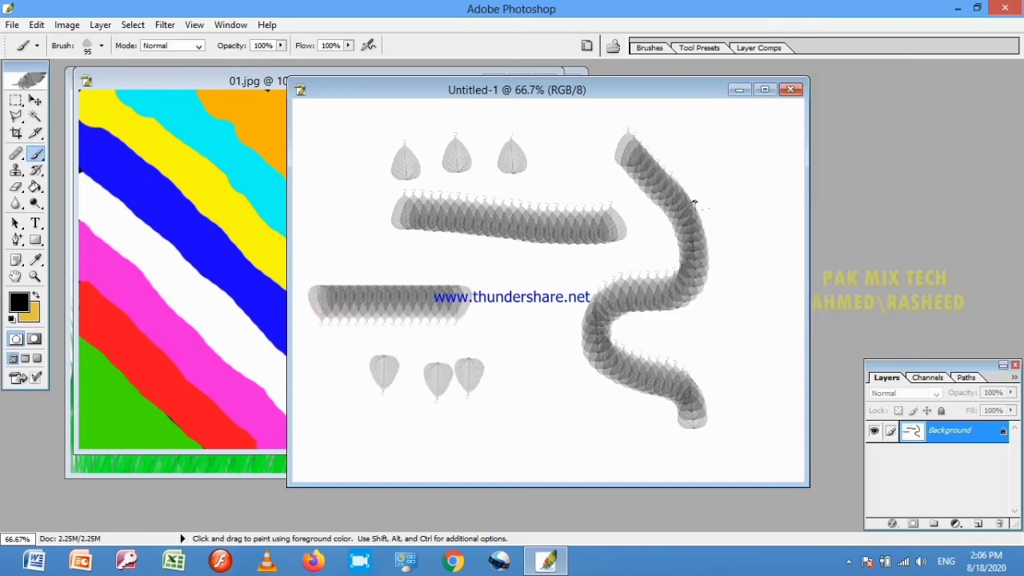
- Minimize the 01.jpg image and choose the 134 px grass-shaped brush tip
{"action": "left_click", "coordinate": [588, 46]}
{"action": "left_click", "coordinate": [253, 85]}
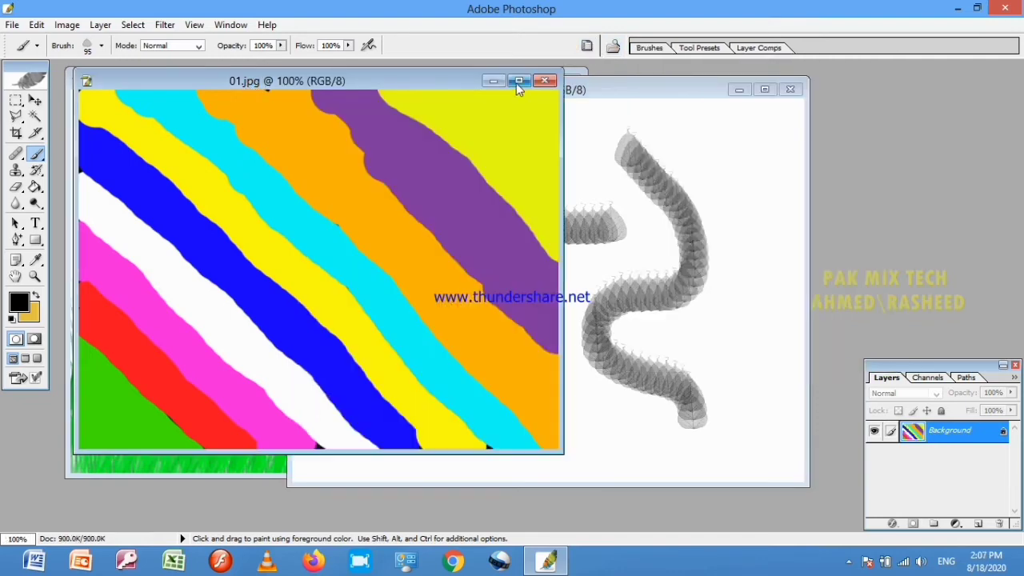
{"action": "left_click", "coordinate": [493, 81]}
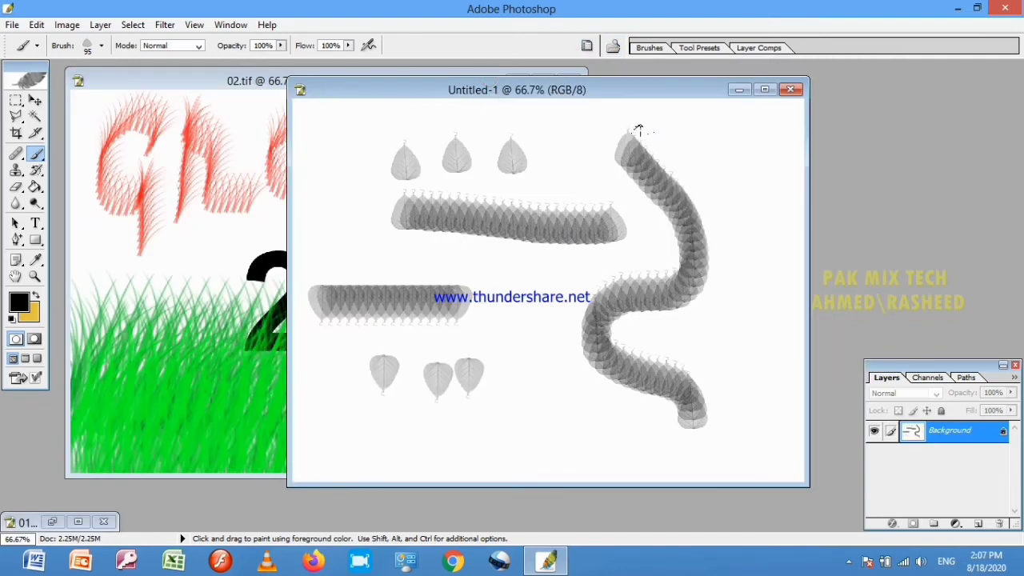
{"action": "left_click", "coordinate": [588, 46]}
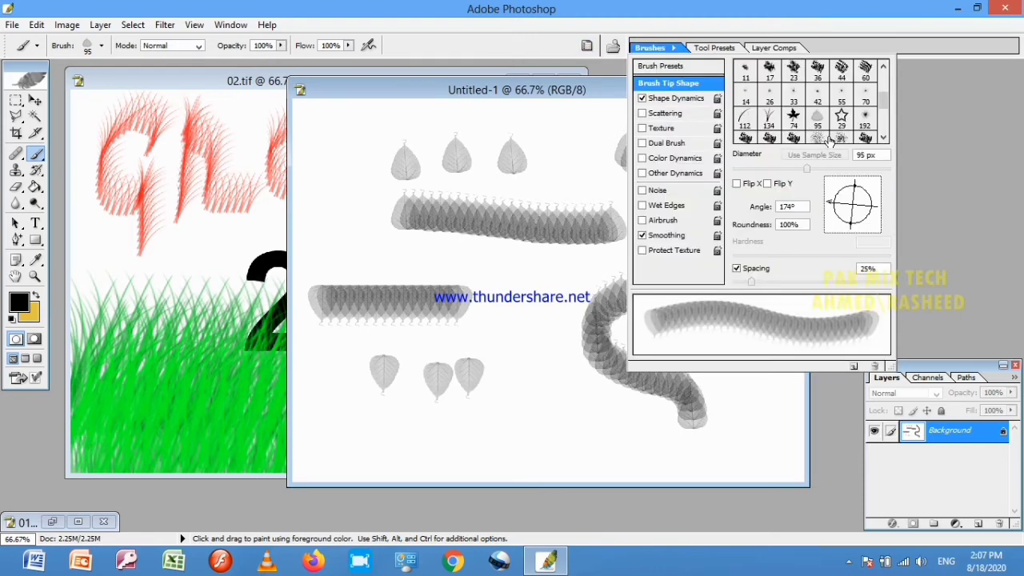
{"action": "left_click", "coordinate": [769, 120]}
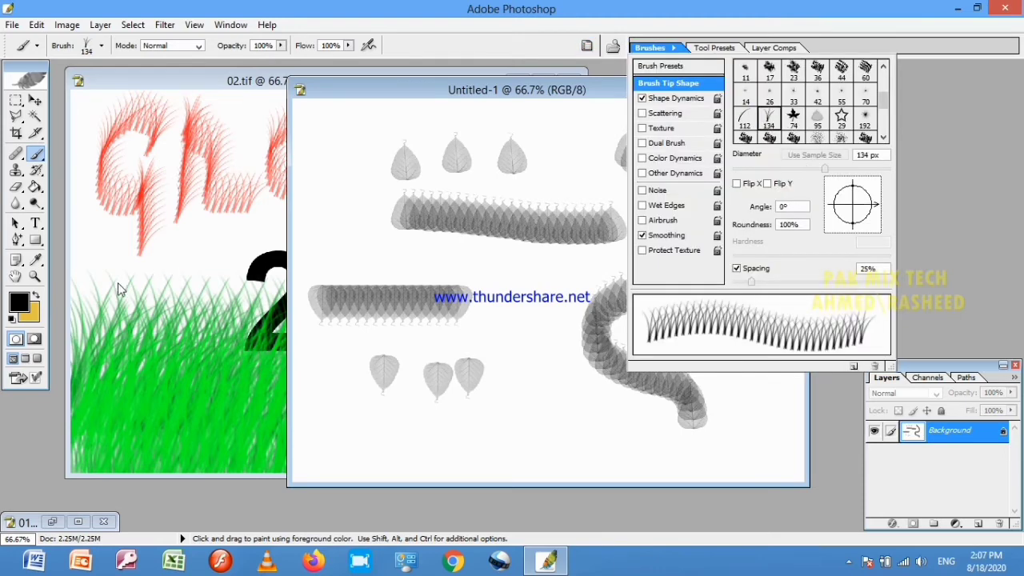
- Set both the foreground and background colors to bright green and paint two rows of grass across the canvas's upper part
{"action": "left_click", "coordinate": [20, 302]}
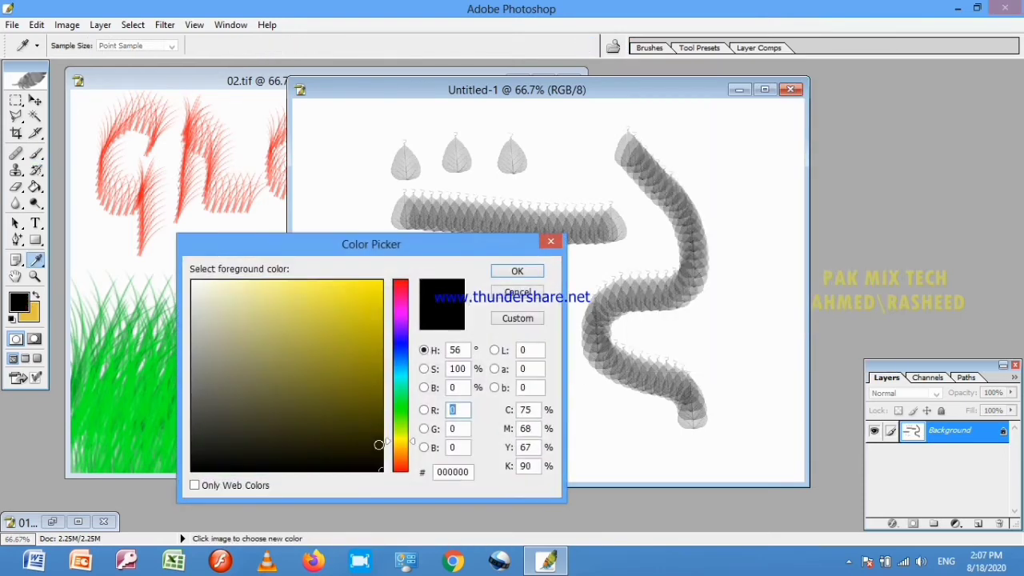
{"action": "left_click", "coordinate": [364, 304]}
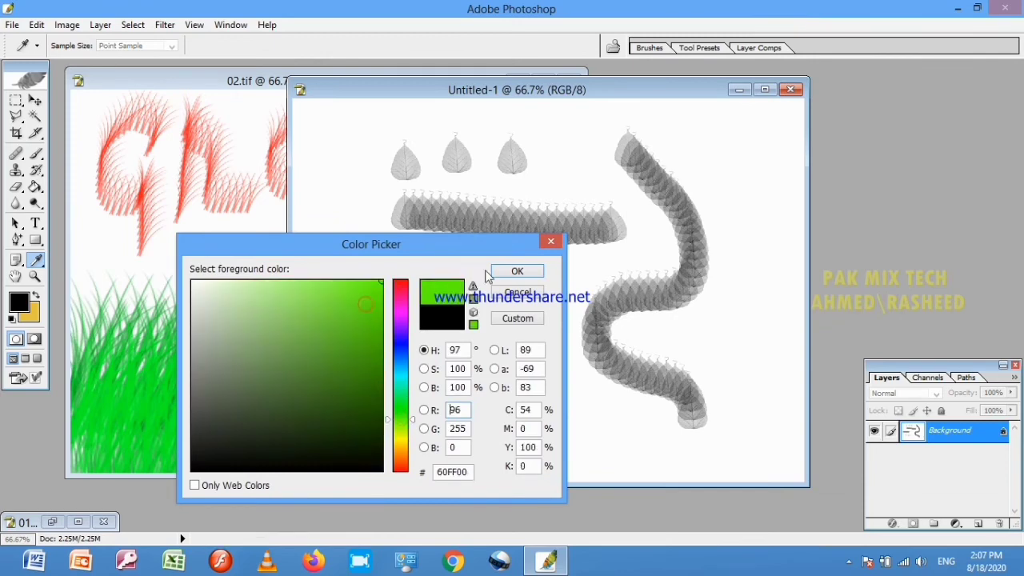
{"action": "left_click", "coordinate": [516, 272]}
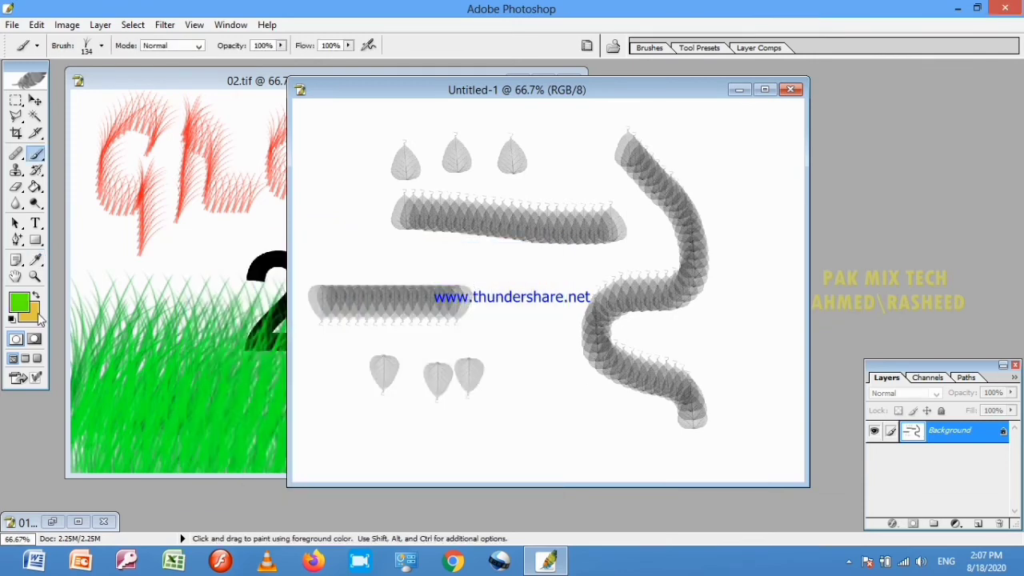
{"action": "left_click", "coordinate": [35, 319]}
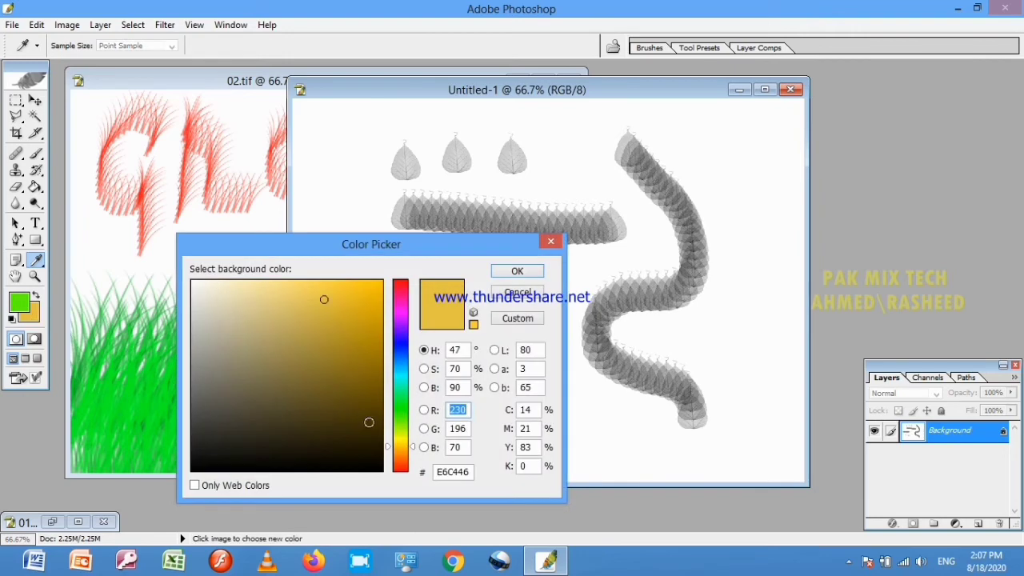
{"action": "left_click", "coordinate": [400, 418]}
{"action": "left_click", "coordinate": [367, 302]}
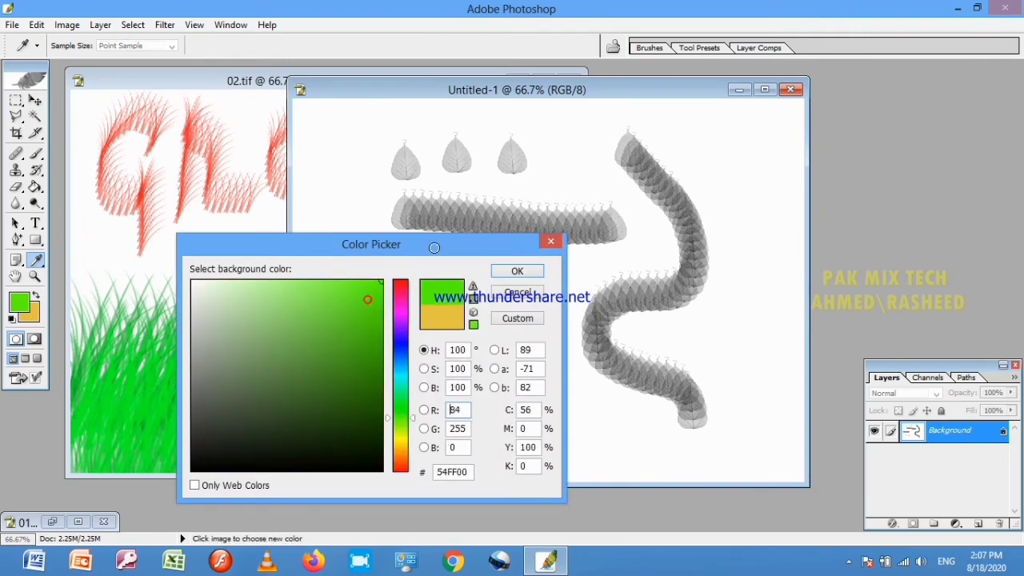
{"action": "left_click", "coordinate": [516, 271]}
{"action": "mouse_move", "coordinate": [356, 213]}
{"action": "left_mouse_down"}
{"action": "mouse_move", "coordinate": [697, 206]}
{"action": "mouse_move", "coordinate": [369, 206]}
{"action": "mouse_move", "coordinate": [657, 210]}
{"action": "mouse_move", "coordinate": [435, 206]}
{"action": "mouse_move", "coordinate": [695, 168]}
{"action": "mouse_move", "coordinate": [539, 143]}
{"action": "mouse_move", "coordinate": [364, 144]}
{"action": "mouse_move", "coordinate": [580, 145]}
{"action": "mouse_move", "coordinate": [309, 148]}
{"action": "left_mouse_up"}
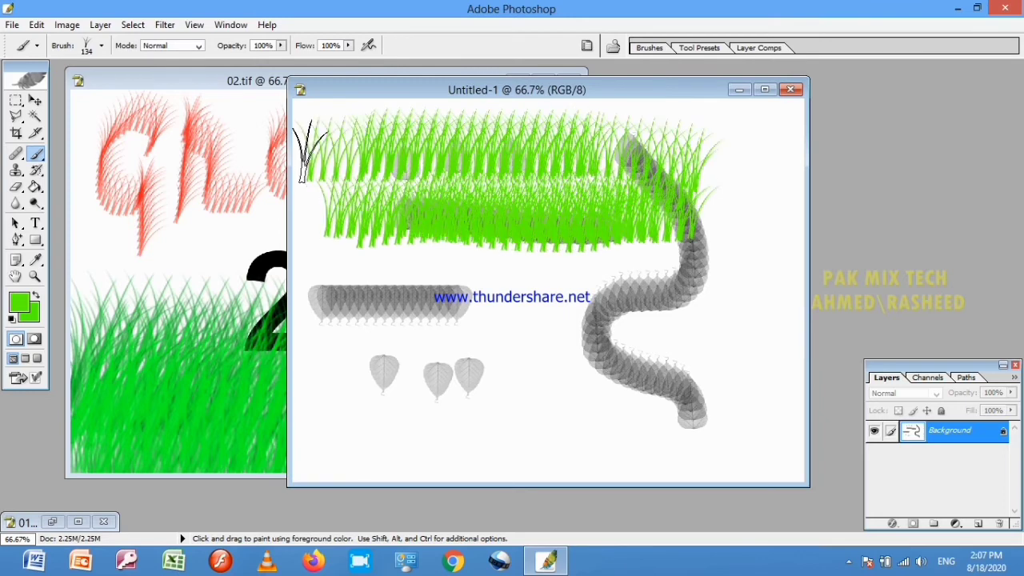
- Set the grass brush's spacing to 14% and paint a row of green grass along the canvas's lower edge
{"action": "left_click", "coordinate": [587, 46]}
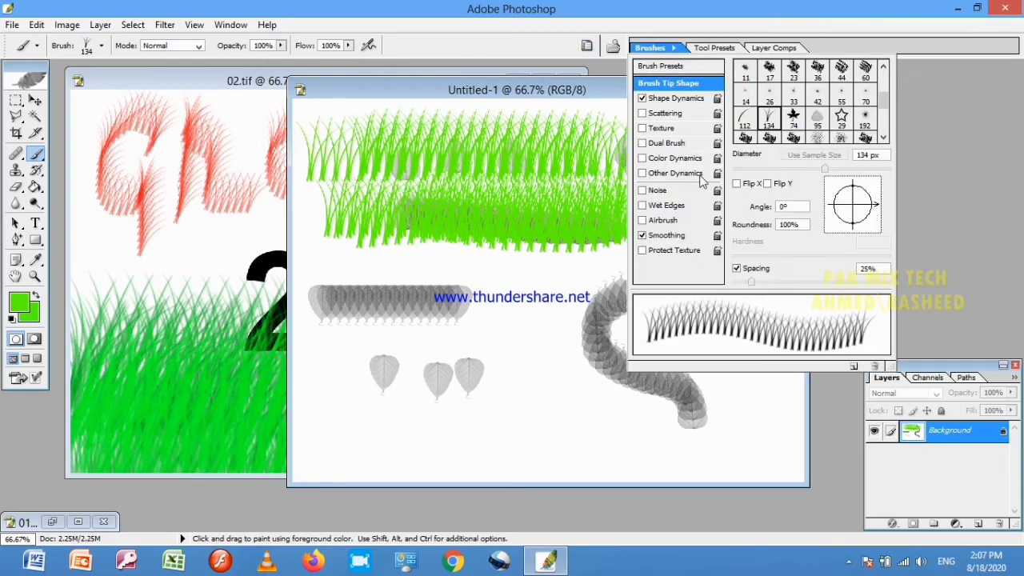
{"action": "mouse_move", "coordinate": [750, 284]}
{"action": "left_mouse_down"}
{"action": "mouse_move", "coordinate": [764, 291]}
{"action": "mouse_move", "coordinate": [735, 288]}
{"action": "mouse_move", "coordinate": [778, 289]}
{"action": "mouse_move", "coordinate": [747, 291]}
{"action": "left_mouse_up"}
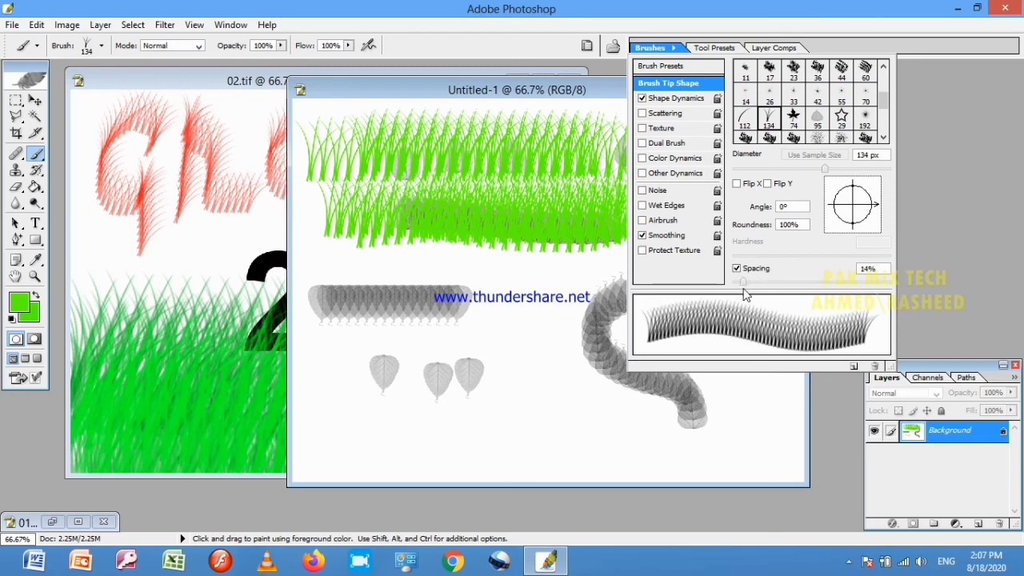
{"action": "left_click_drag", "start_coordinate": [299, 445], "coordinate": [799, 444]}
- Change the foreground color to red and paint a row of red grass over the green grass along the lower edge
{"action": "left_click", "coordinate": [20, 301]}
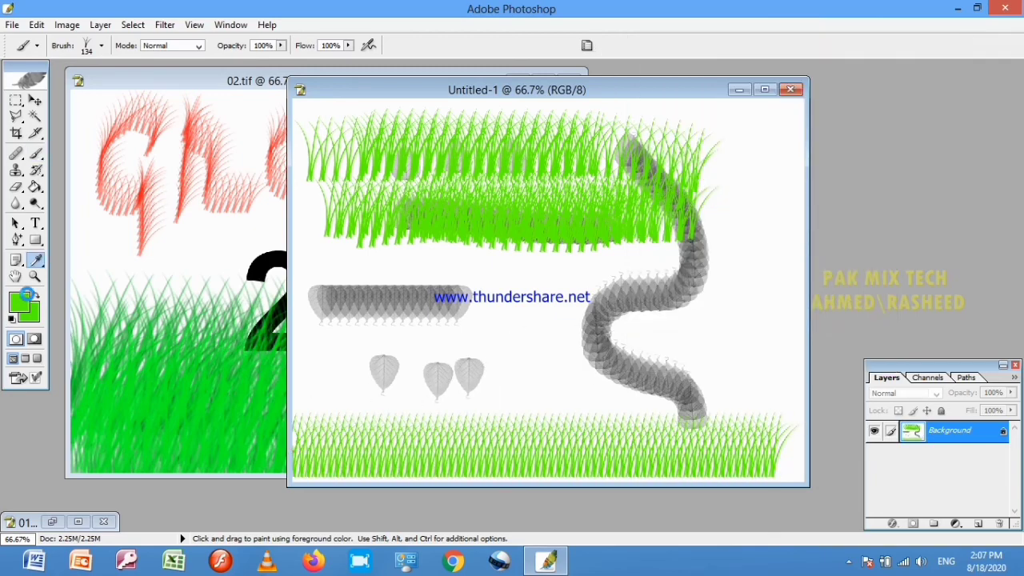
{"action": "left_click", "coordinate": [408, 294]}
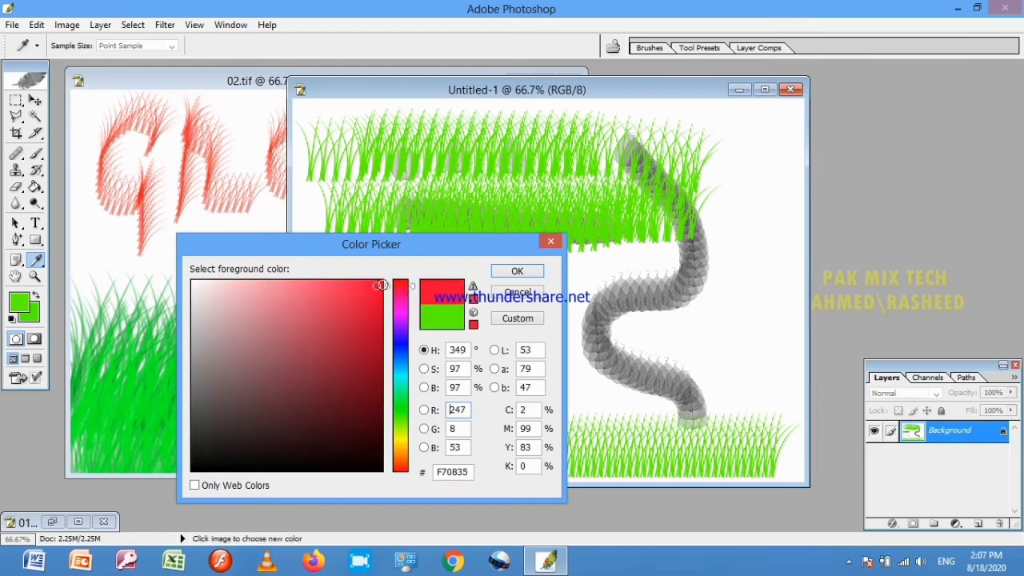
{"action": "left_click", "coordinate": [516, 270]}
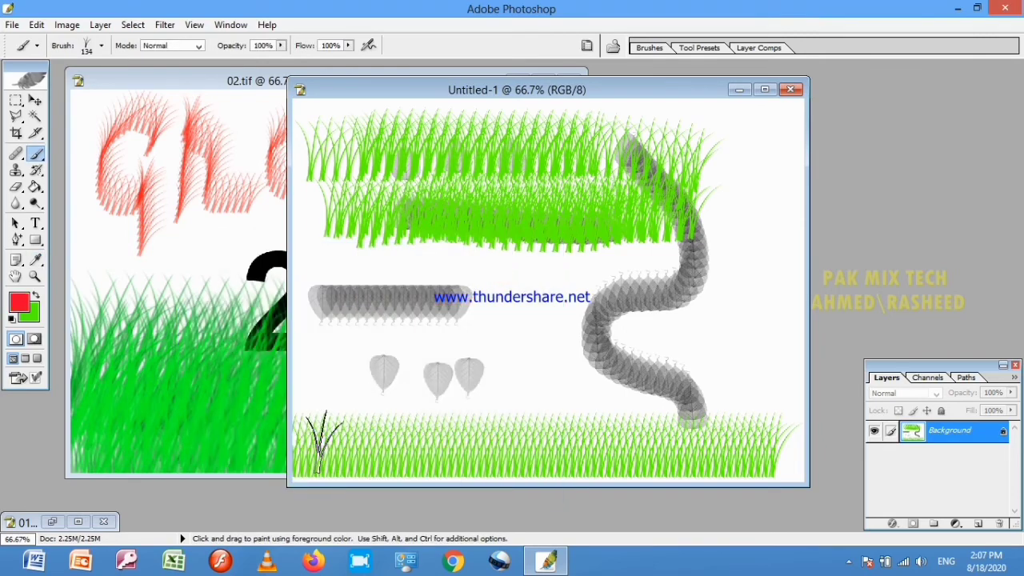
{"action": "left_click_drag", "start_coordinate": [320, 430], "coordinate": [740, 434]}
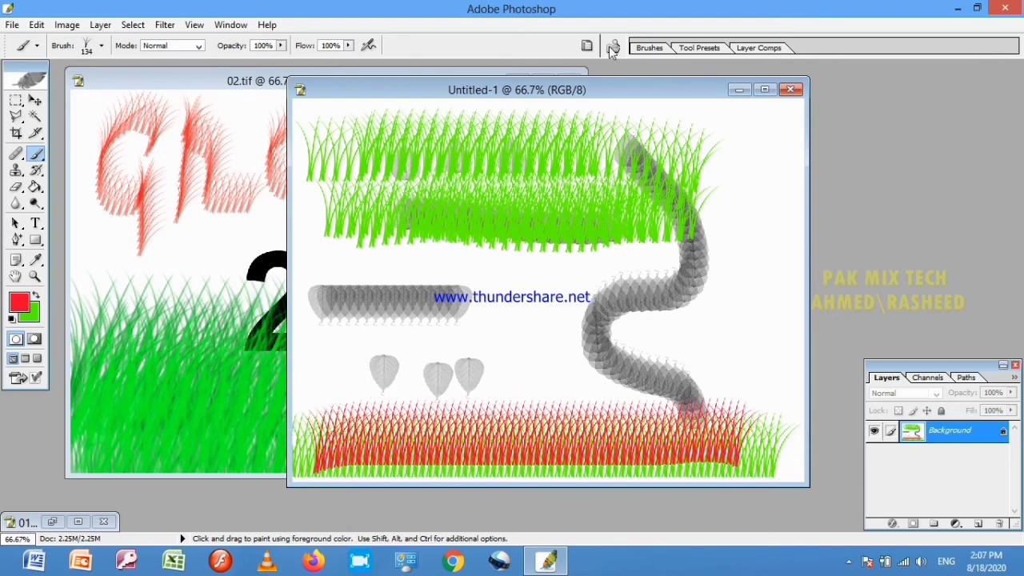
- Minimize the 02.tif image, view the 03.jpg sample, and return to the Untitled-1 canvas
{"action": "left_click", "coordinate": [212, 75]}
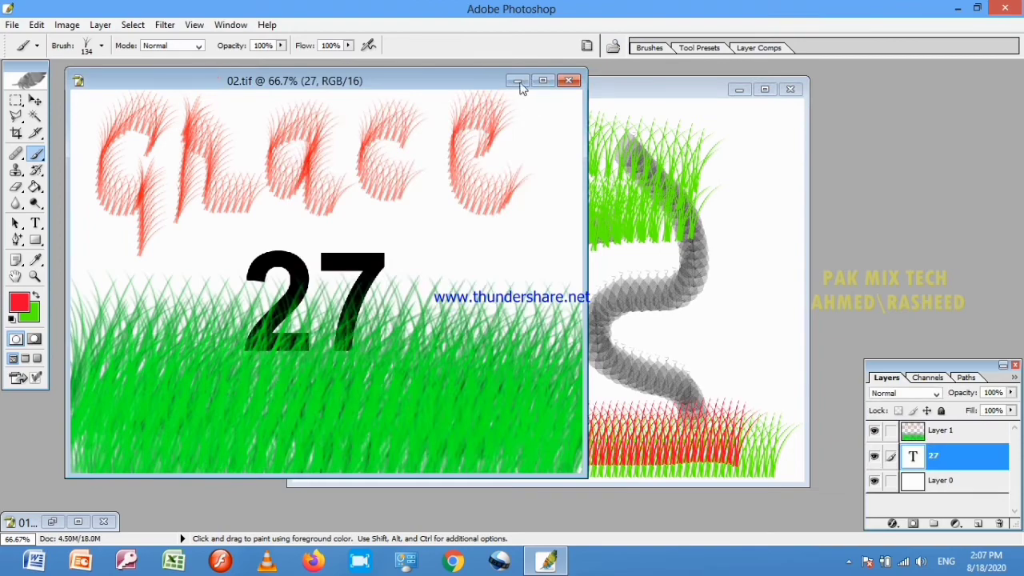
{"action": "left_click", "coordinate": [517, 82]}
{"action": "left_click", "coordinate": [207, 93]}
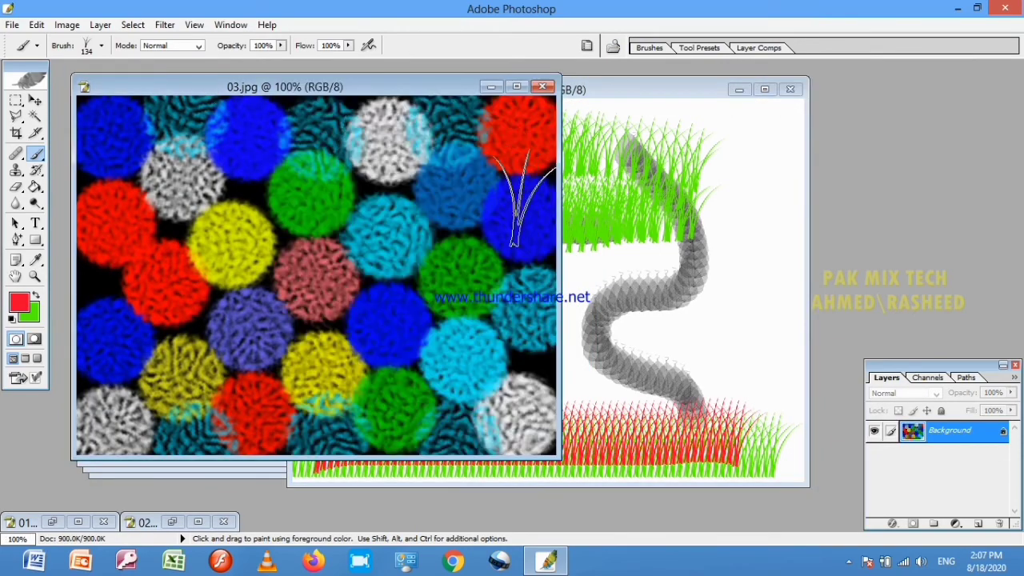
{"action": "left_click", "coordinate": [619, 94]}
- Choose the 58 px textured round brush tip, set its spacing to 1000%, and stamp it once mid-canvas
{"action": "left_click", "coordinate": [587, 46]}
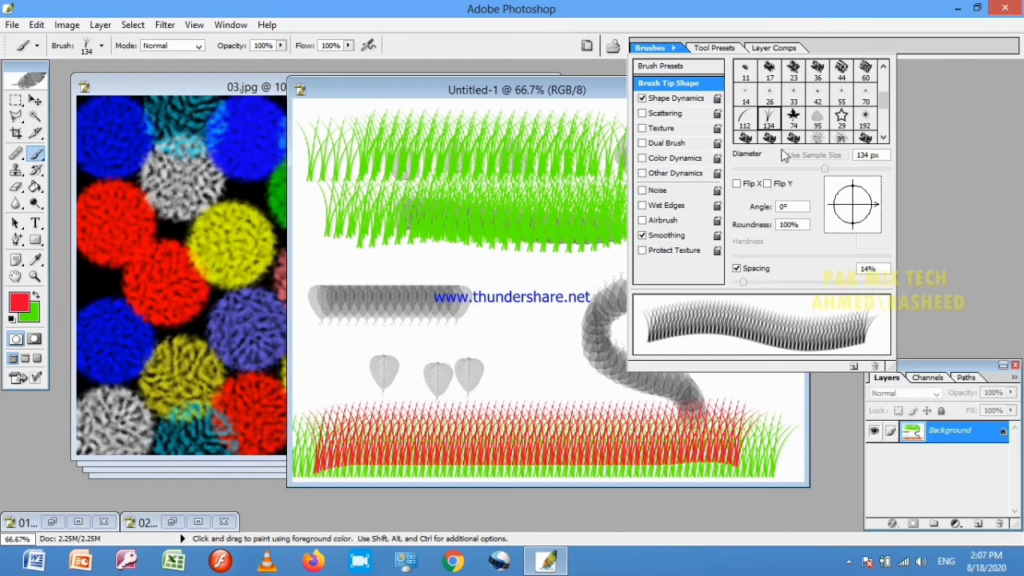
{"action": "left_click_drag", "start_coordinate": [882, 112], "coordinate": [885, 136]}
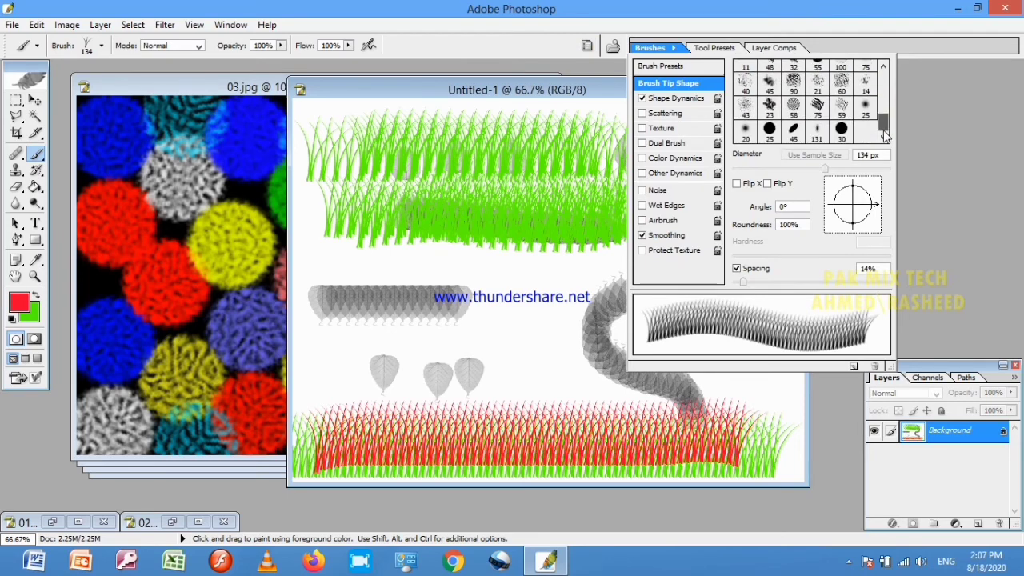
{"action": "left_click", "coordinate": [793, 112]}
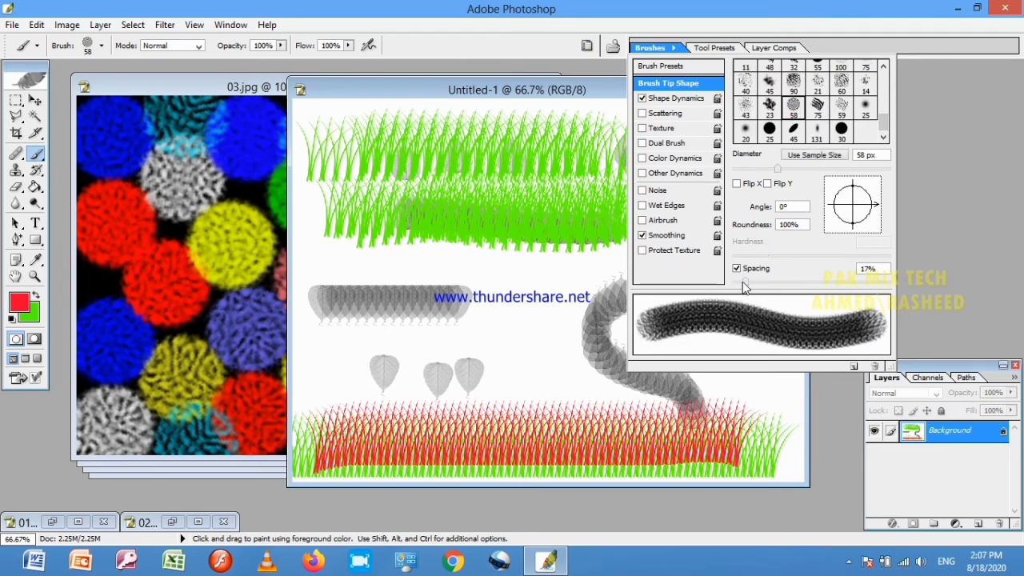
{"action": "mouse_move", "coordinate": [742, 285]}
{"action": "left_mouse_down"}
{"action": "mouse_move", "coordinate": [804, 284]}
{"action": "mouse_move", "coordinate": [791, 281]}
{"action": "left_mouse_up"}
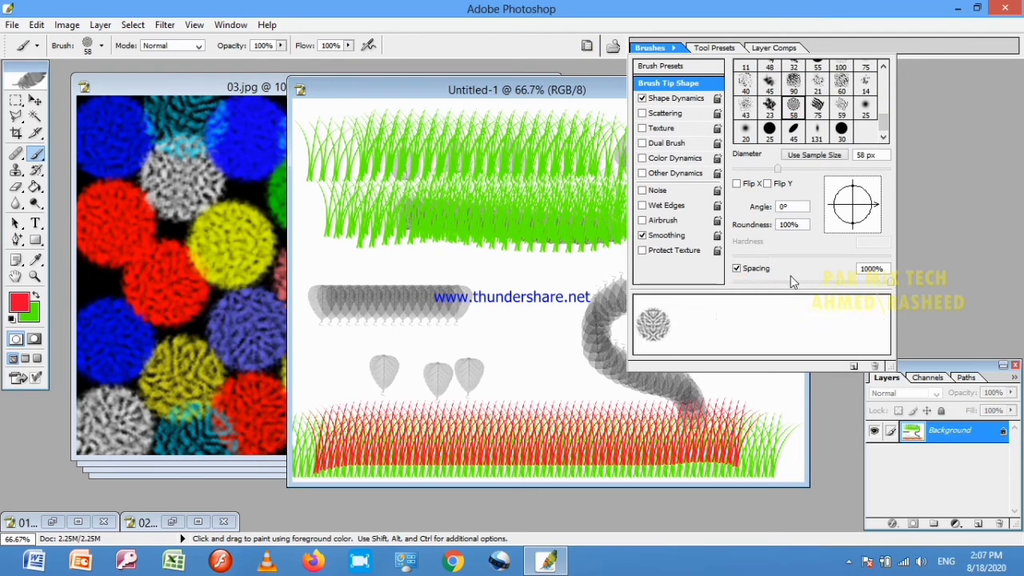
{"action": "left_click", "coordinate": [513, 284]}
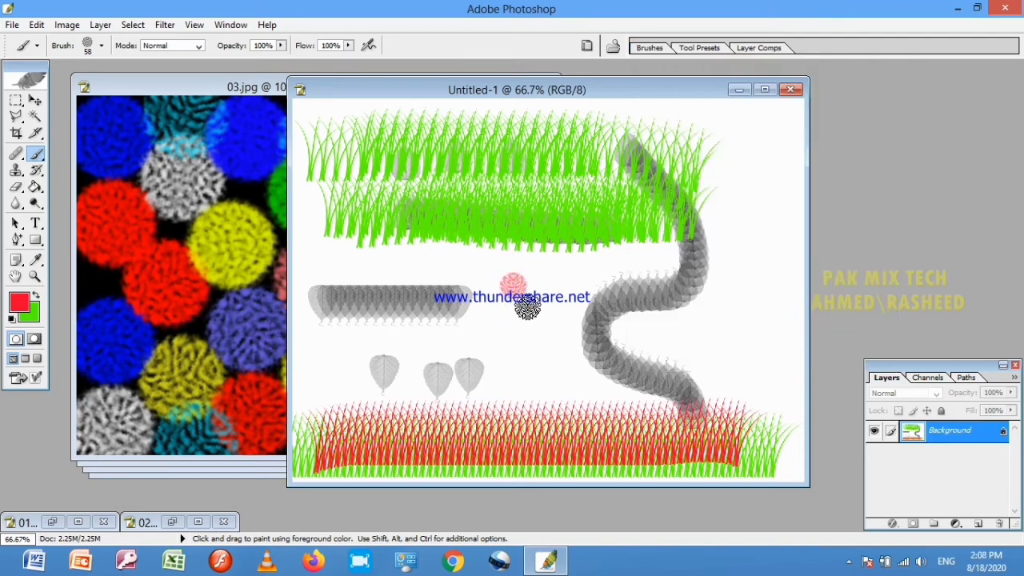
- Enlarge the textured round brush to 150 px and stamp four red balls, one mid-canvas and three along the right edge
{"action": "key", "text": "bracketright"}
{"action": "key", "text": "bracketright"}
{"action": "key", "text": "bracketright"}
{"action": "key", "text": "bracketright"}
{"action": "key", "text": "bracketright"}
{"action": "key", "text": "bracketright"}
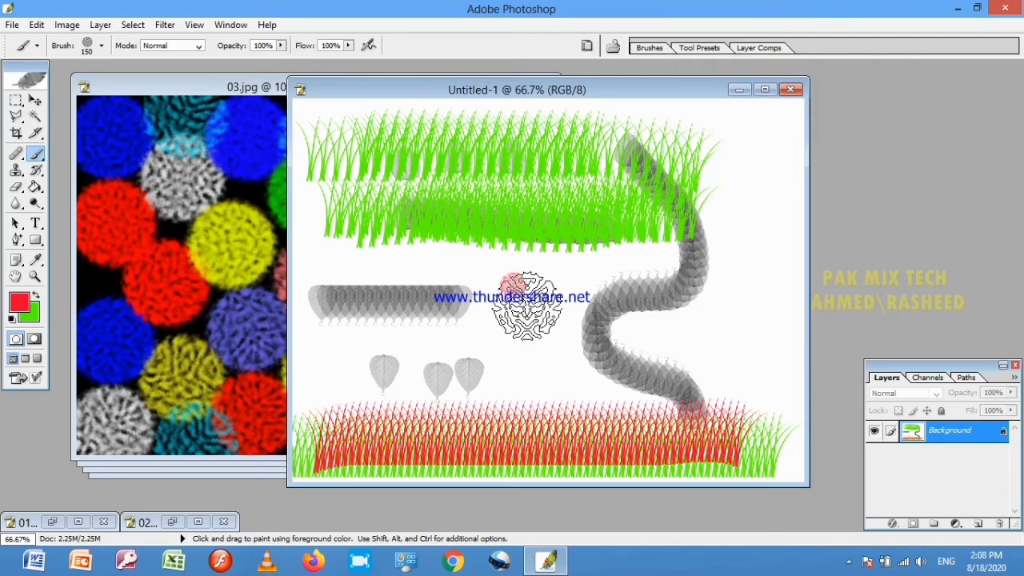
{"action": "left_click", "coordinate": [528, 334]}
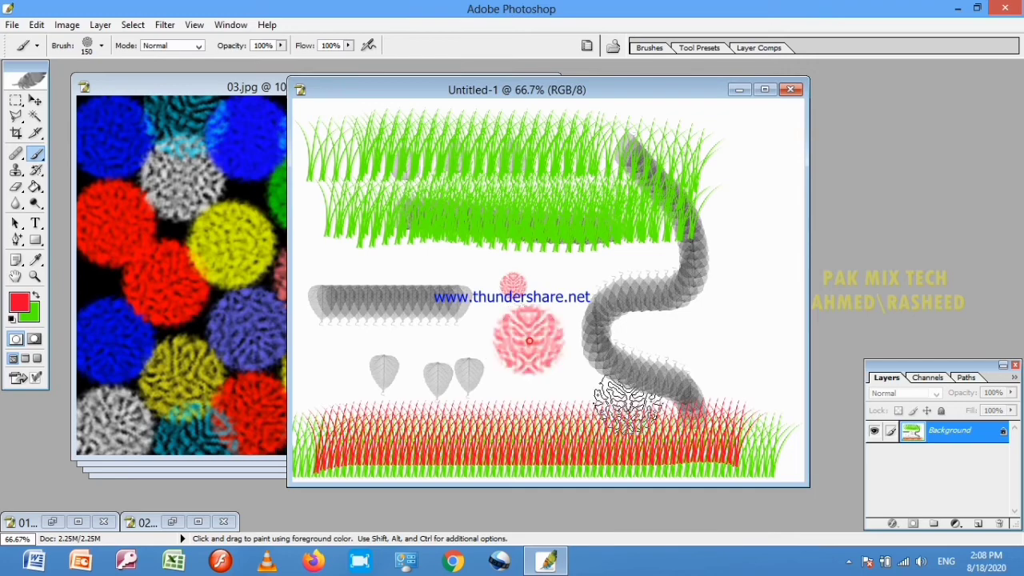
{"action": "left_click", "coordinate": [725, 331]}
{"action": "left_click", "coordinate": [738, 242]}
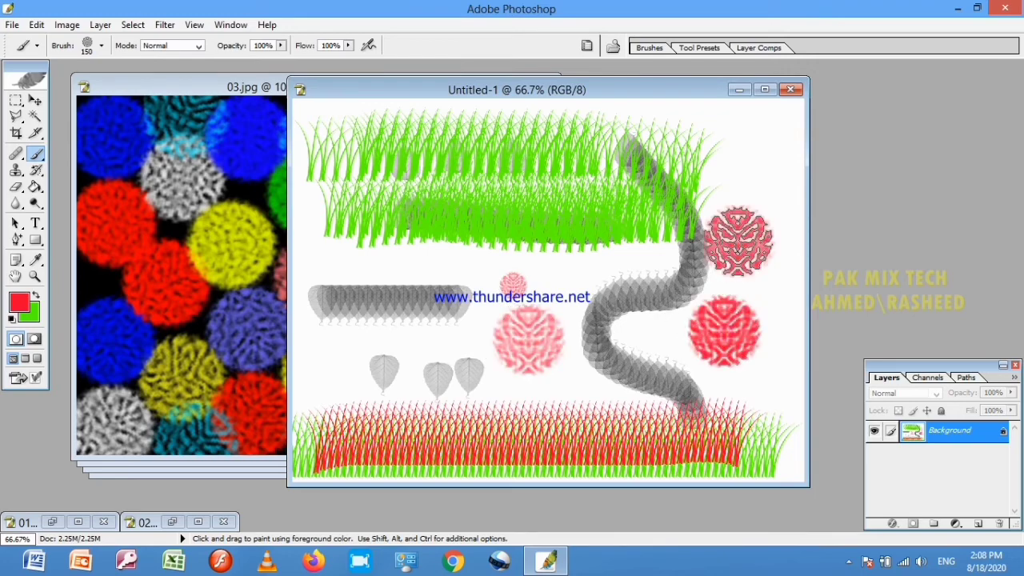
{"action": "left_click", "coordinate": [751, 144]}
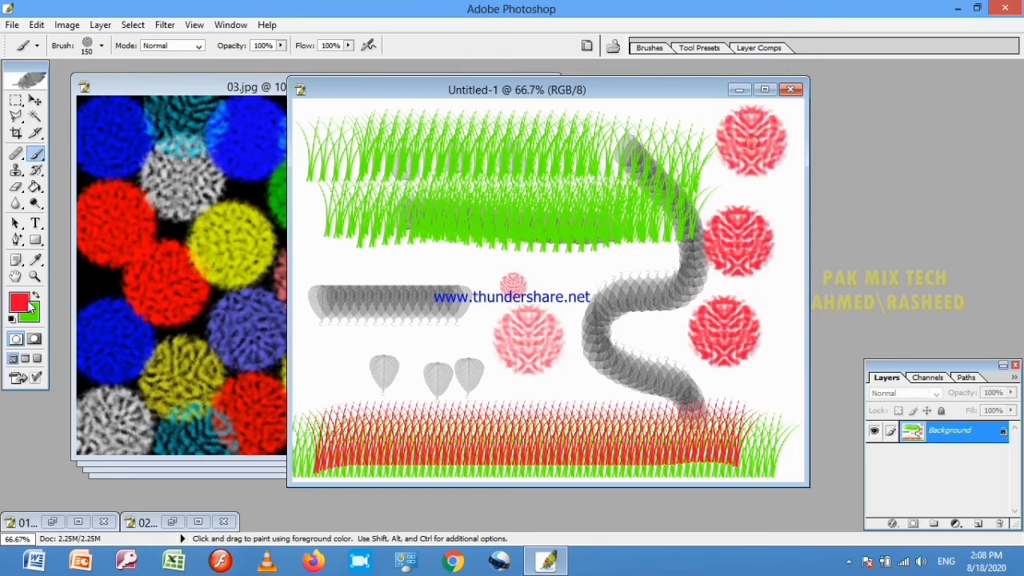
- Change the foreground color to blue-violet 5027FF and stamp two textured round balls over the green grass
{"action": "left_click", "coordinate": [21, 302]}
{"action": "left_click", "coordinate": [400, 337]}
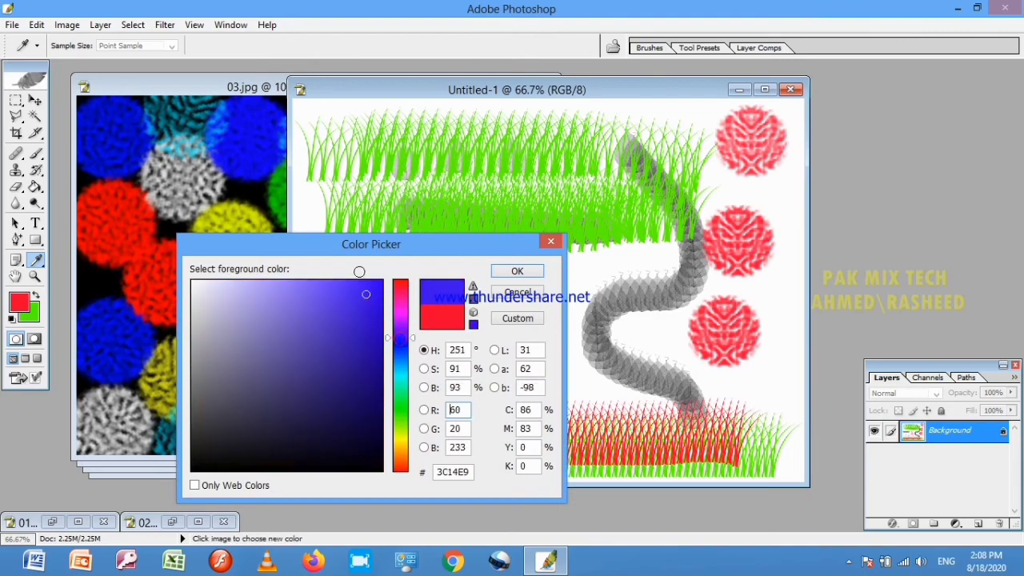
{"action": "left_click", "coordinate": [353, 282]}
{"action": "left_click", "coordinate": [502, 274]}
{"action": "left_click", "coordinate": [610, 191]}
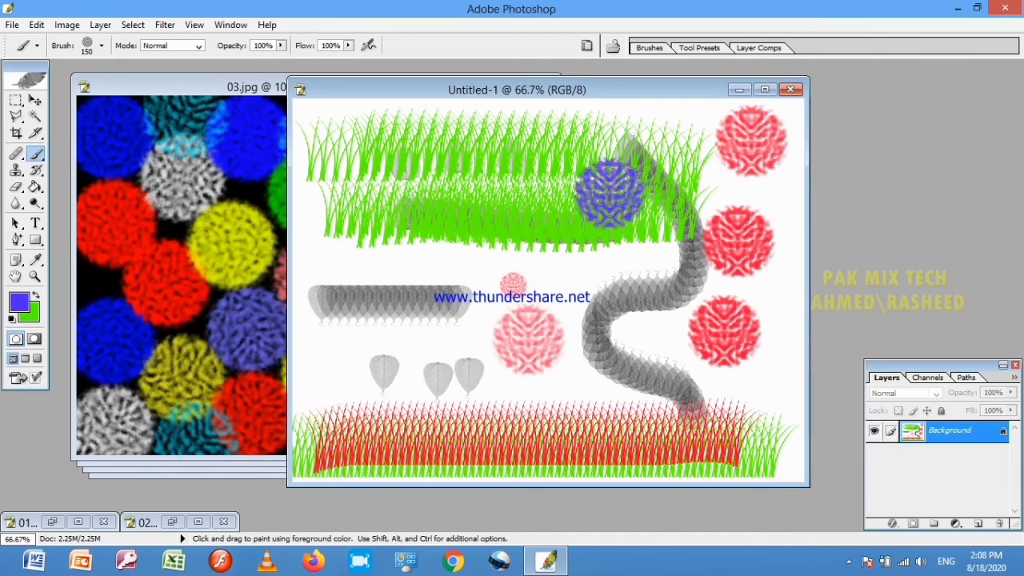
{"action": "left_click", "coordinate": [412, 199]}
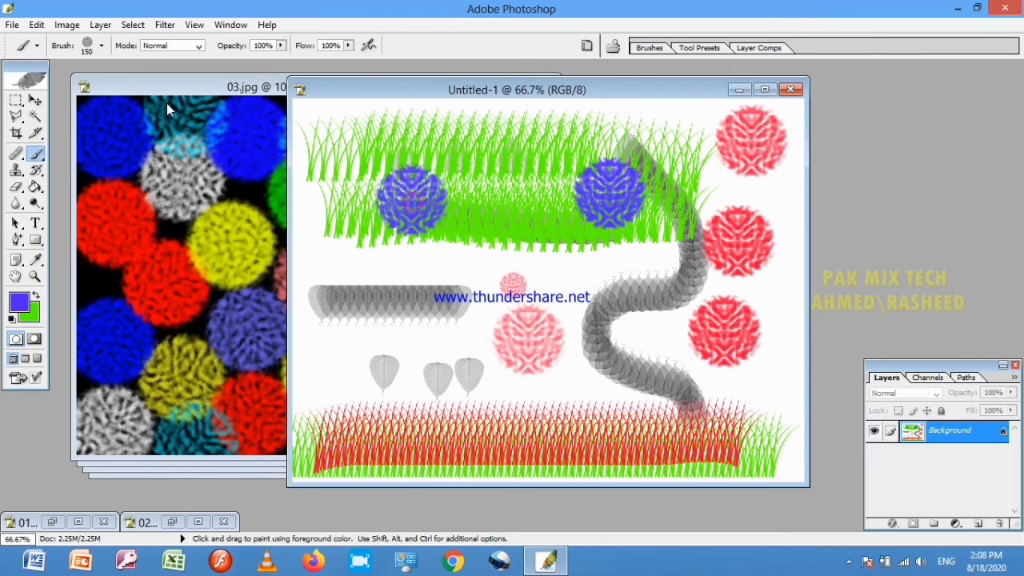
- Minimize the 03.jpg image and bring the 04.jpg sample to the front
{"action": "left_click", "coordinate": [187, 94]}
{"action": "left_click", "coordinate": [490, 86]}
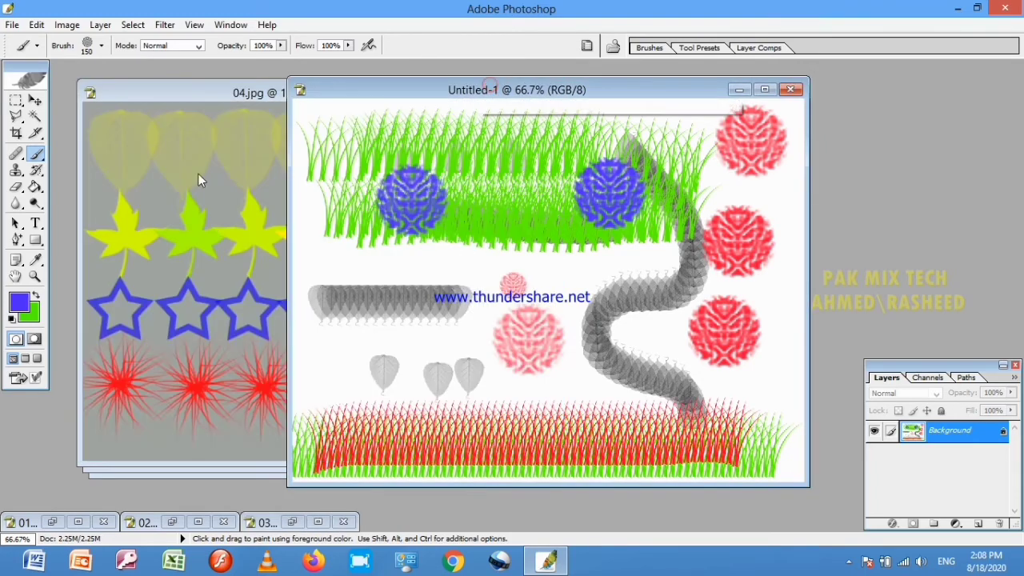
{"action": "left_click", "coordinate": [198, 93]}
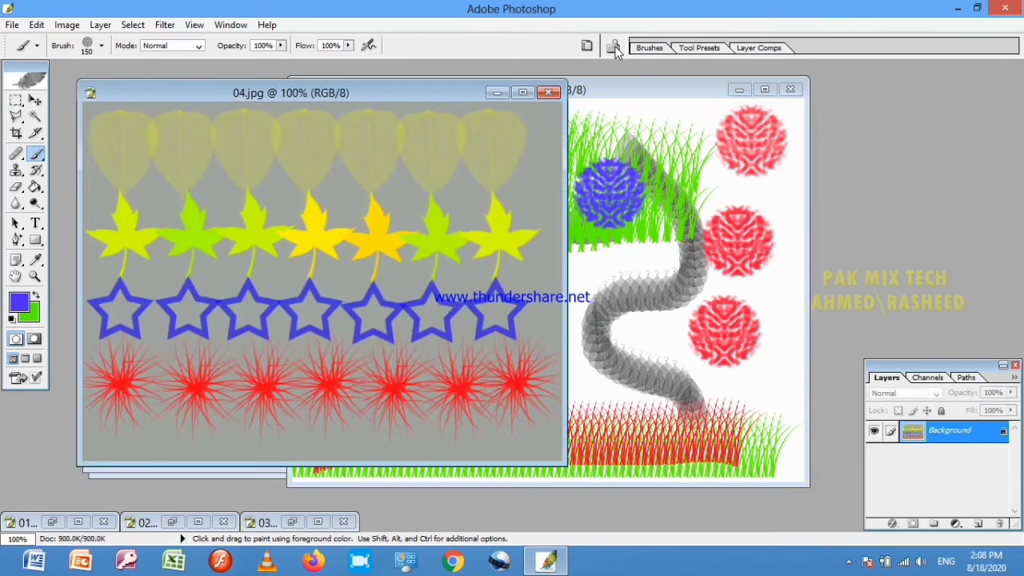
- Choose the 74 px maple leaf brush tip with an angle of -2° and a spacing of 87%
{"action": "left_click", "coordinate": [587, 46]}
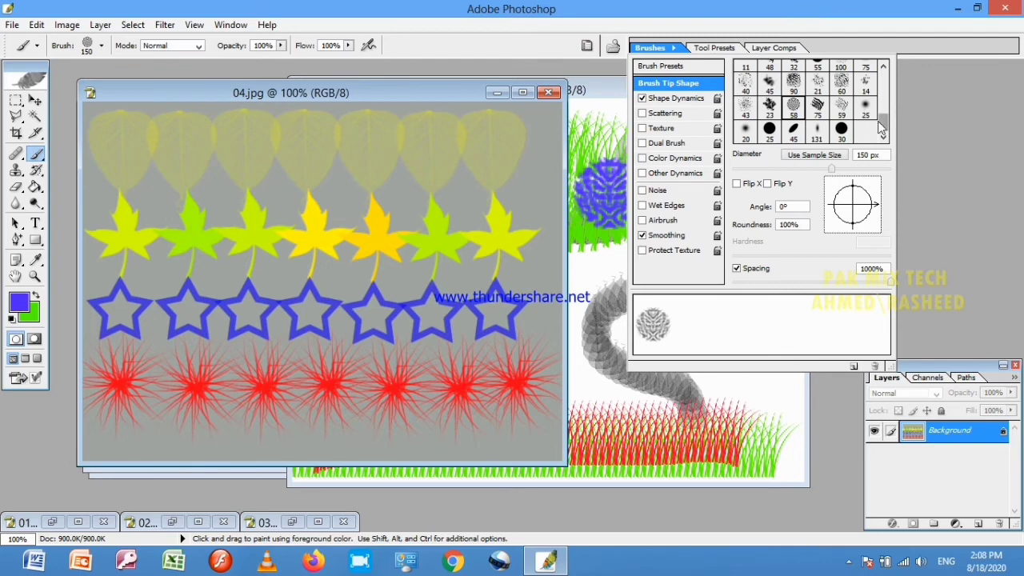
{"action": "left_click_drag", "start_coordinate": [884, 125], "coordinate": [884, 109]}
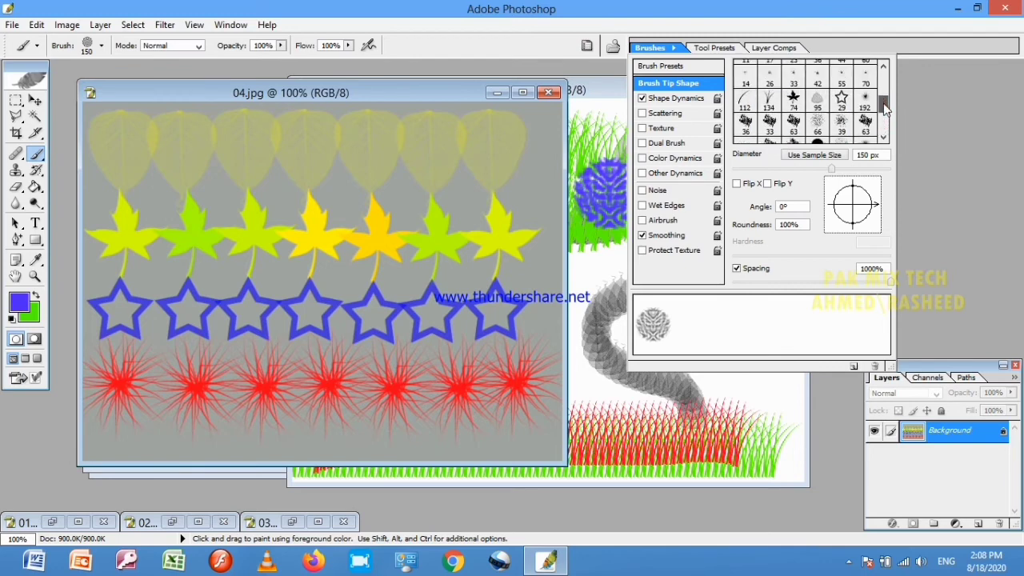
{"action": "left_click", "coordinate": [793, 100]}
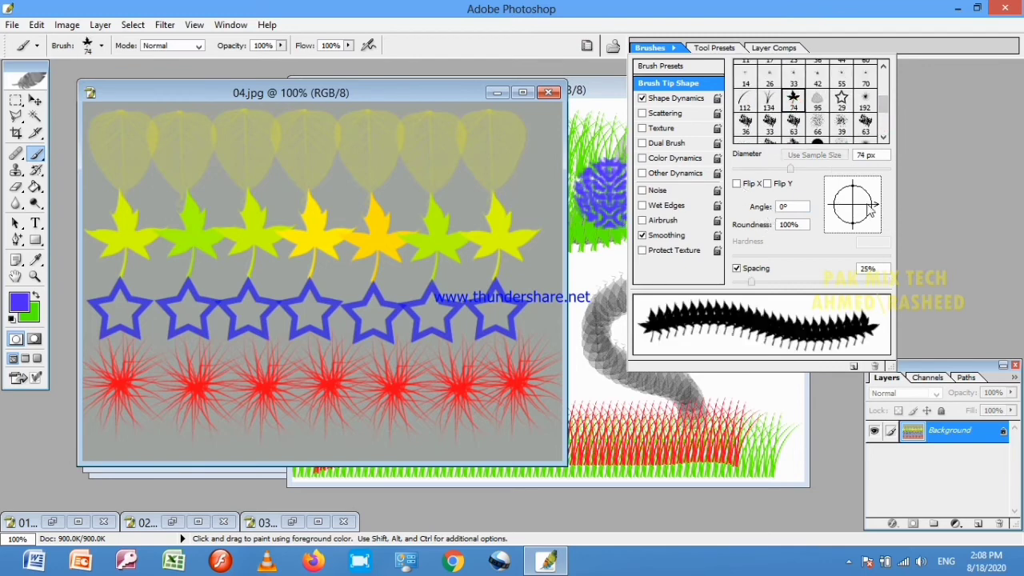
{"action": "mouse_move", "coordinate": [878, 208]}
{"action": "left_mouse_down"}
{"action": "mouse_move", "coordinate": [867, 223]}
{"action": "mouse_move", "coordinate": [879, 205]}
{"action": "left_mouse_up"}
{"action": "left_click_drag", "start_coordinate": [756, 285], "coordinate": [799, 284]}
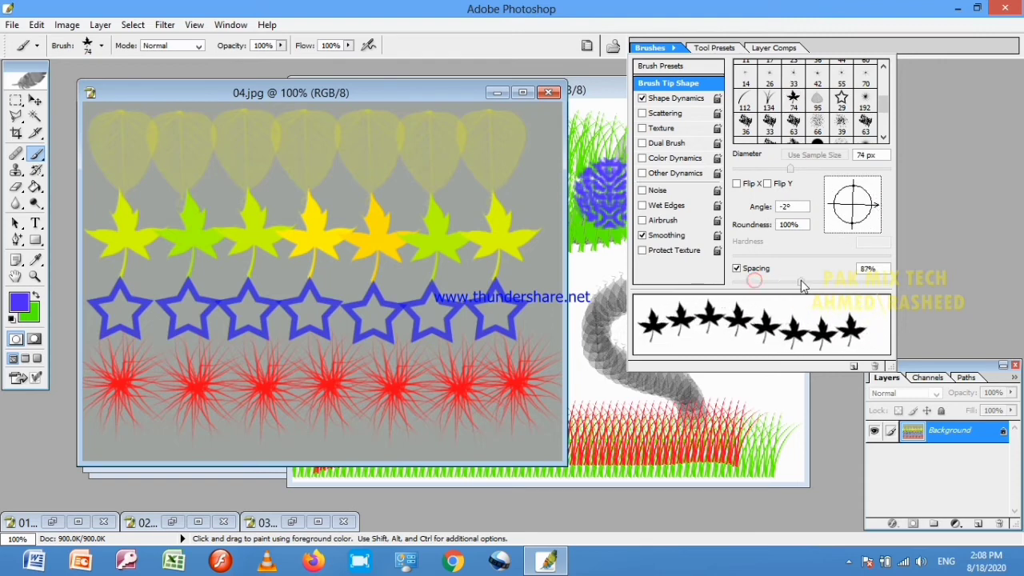
- Stamp four blue-violet maple leaves between the first two rows of the 04.jpg image
{"action": "left_click", "coordinate": [528, 194]}
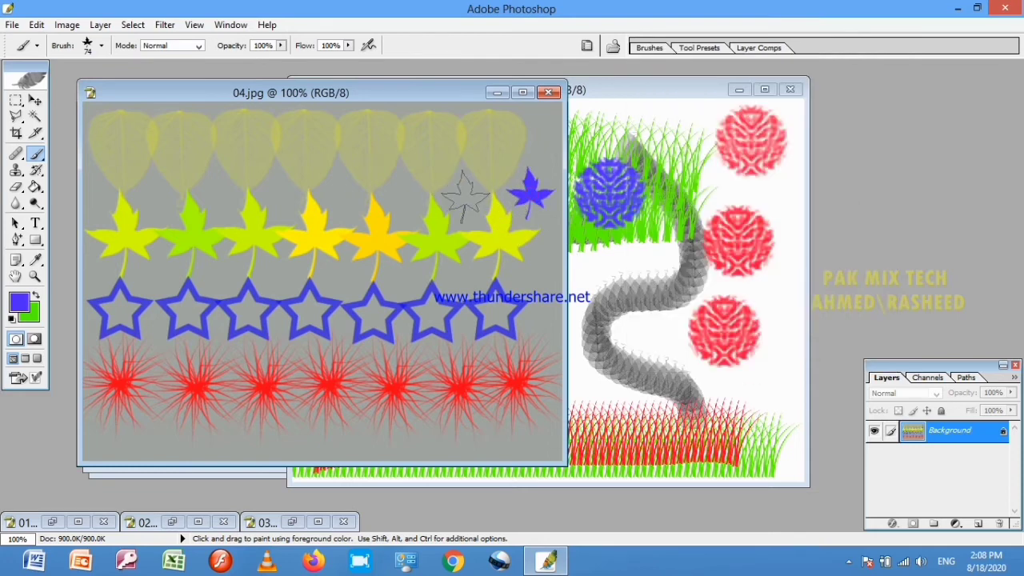
{"action": "left_click", "coordinate": [464, 193]}
{"action": "left_click", "coordinate": [404, 196]}
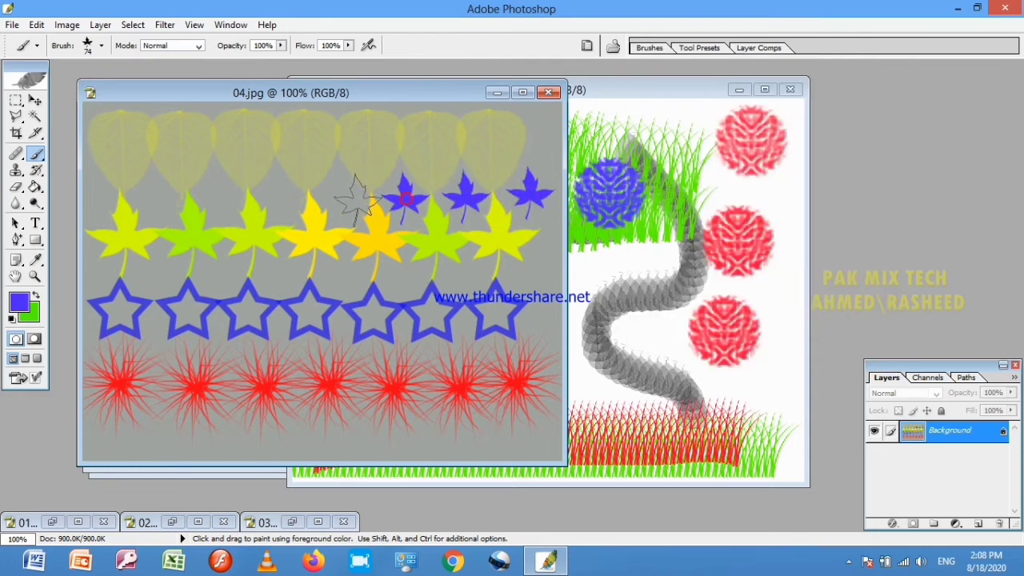
{"action": "left_click", "coordinate": [353, 197]}
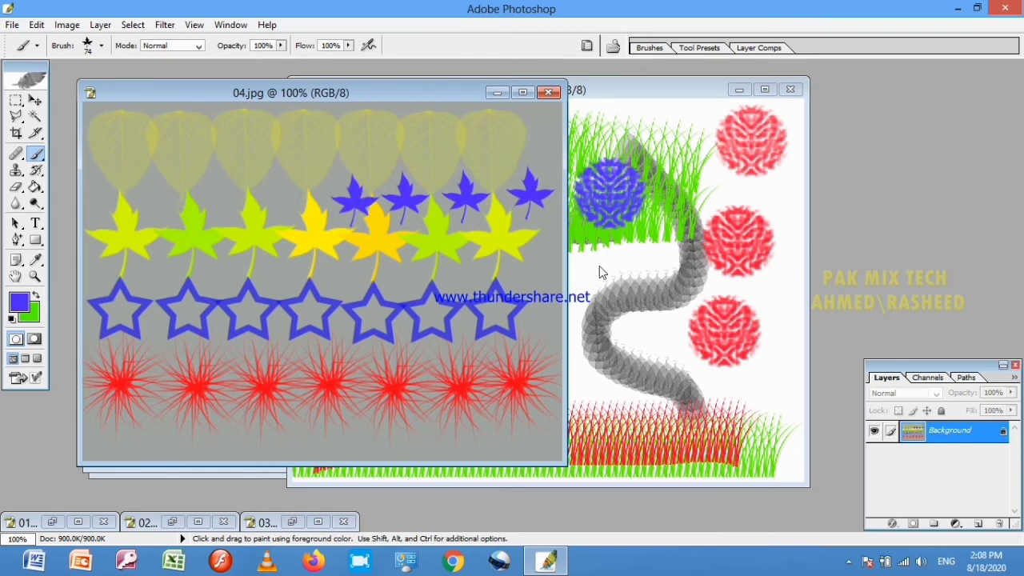
- Minimize the 04.jpg image and bring the 05.jpg sample to the front to view its leaf-bordered lettering
{"action": "left_click", "coordinate": [587, 46]}
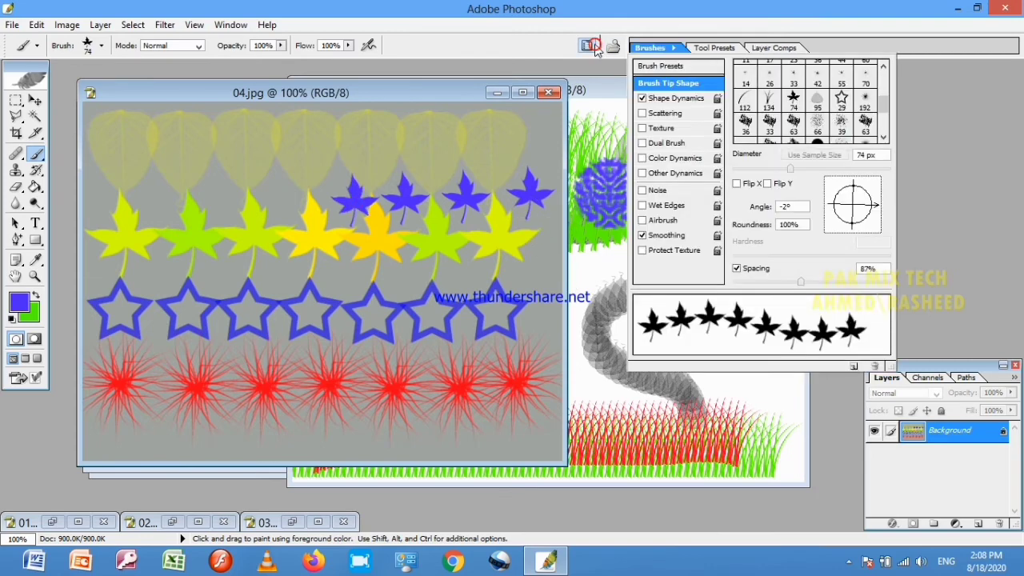
{"action": "left_click", "coordinate": [500, 93]}
{"action": "left_click", "coordinate": [499, 94]}
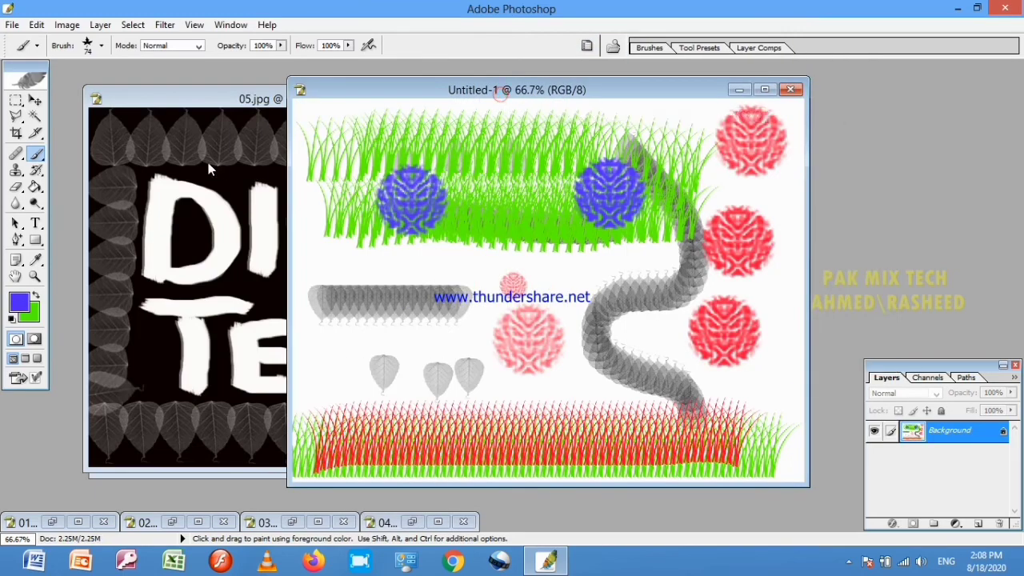
{"action": "left_click", "coordinate": [203, 102]}
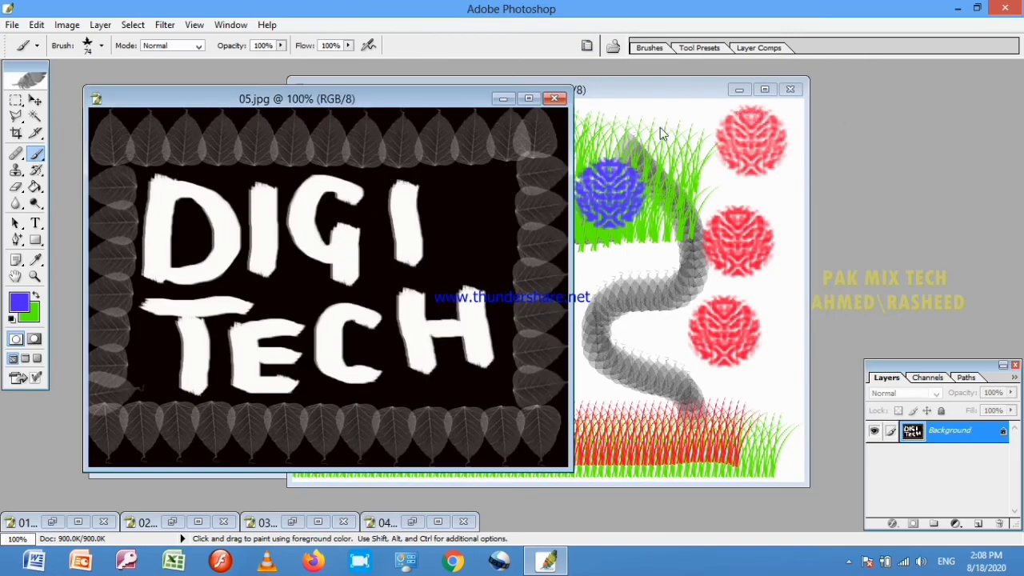
- Create a 1024 x 768 pixel RGB document with a white background and fill it with black
{"action": "key", "text": "ctrl+n"}
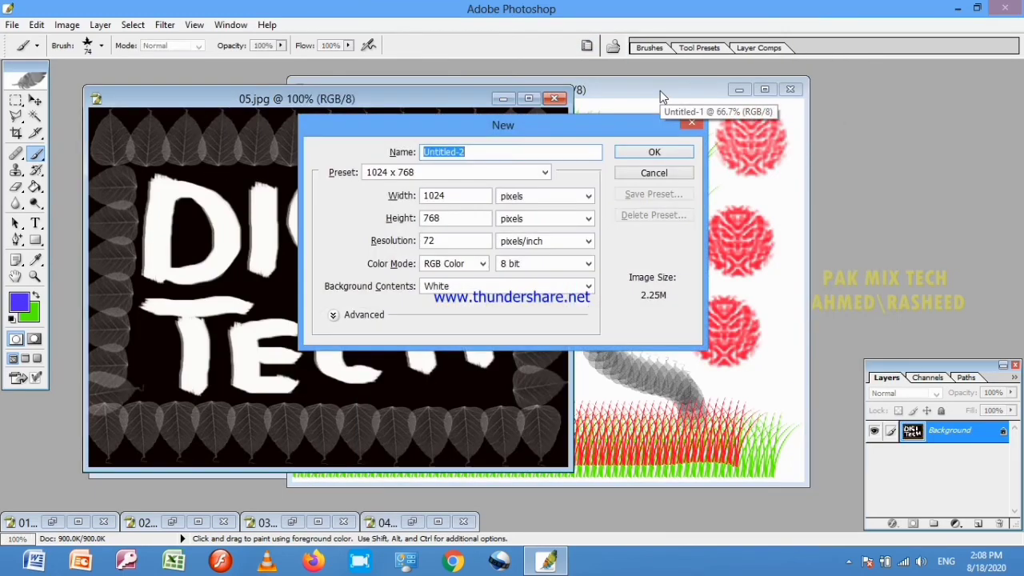
{"action": "left_click", "coordinate": [644, 152]}
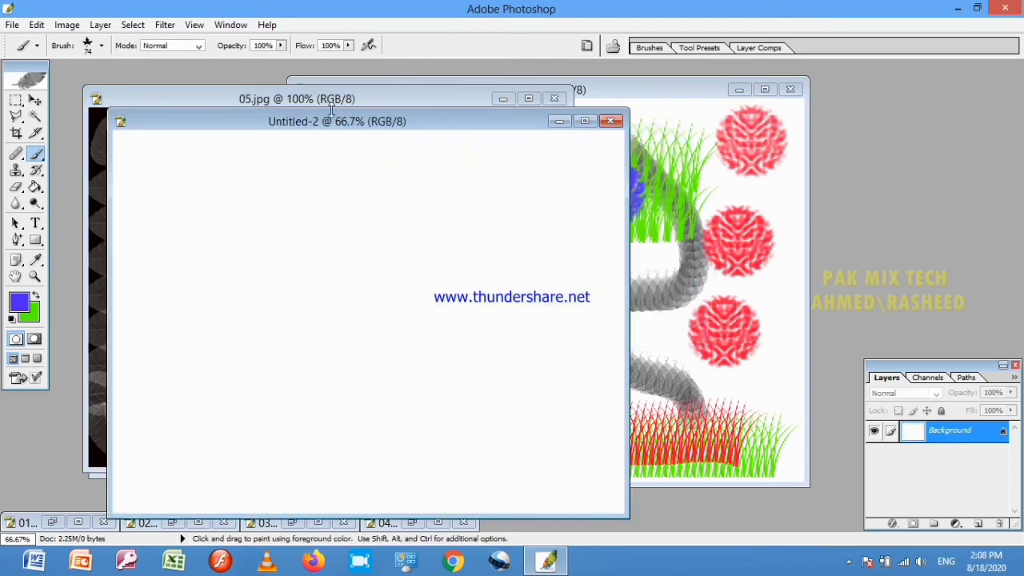
{"action": "left_click", "coordinate": [20, 301]}
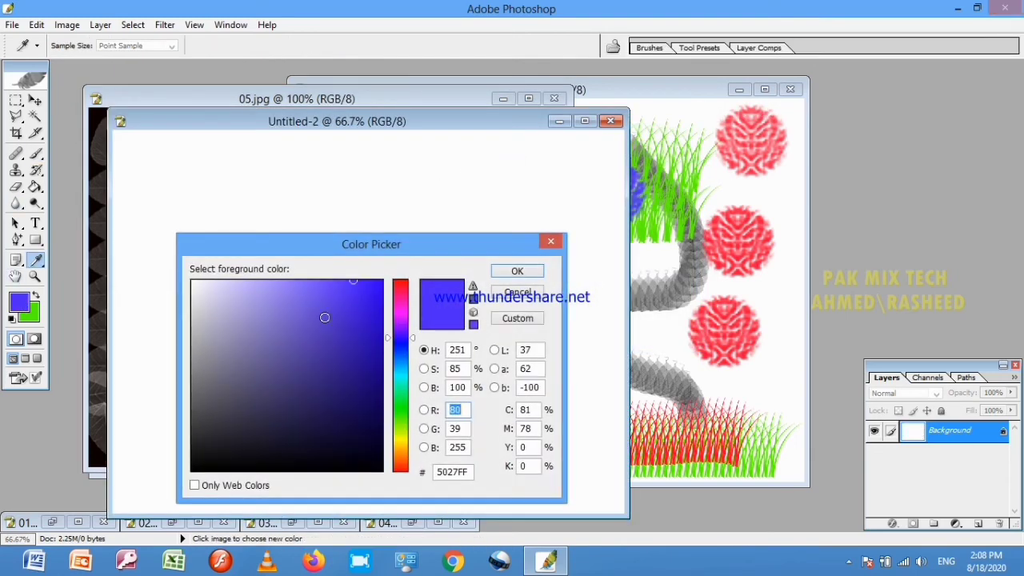
{"action": "left_click", "coordinate": [371, 453]}
{"action": "left_click", "coordinate": [517, 270]}
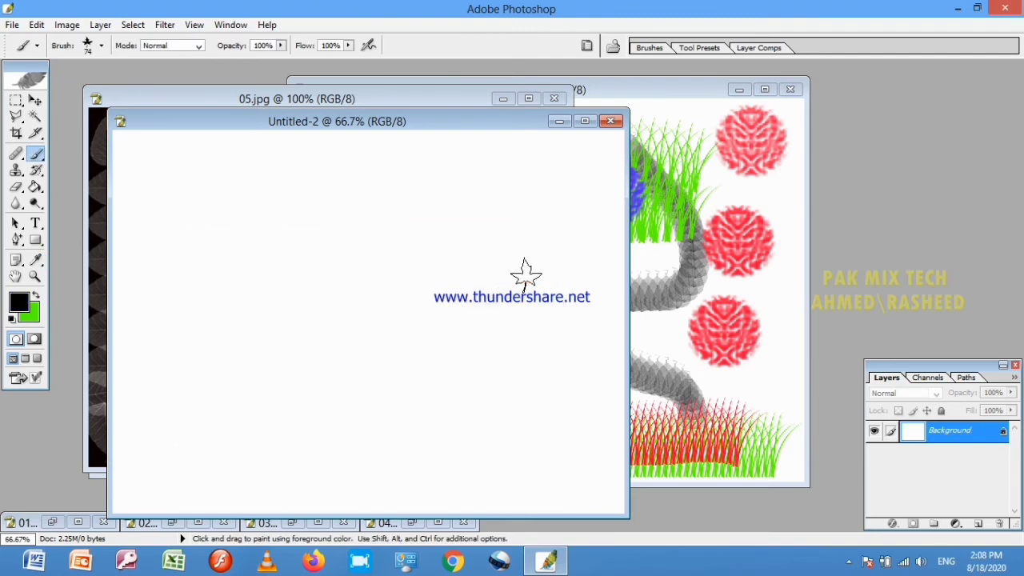
{"action": "key", "text": "alt"}
{"action": "key", "text": "alt+BackSpace"}
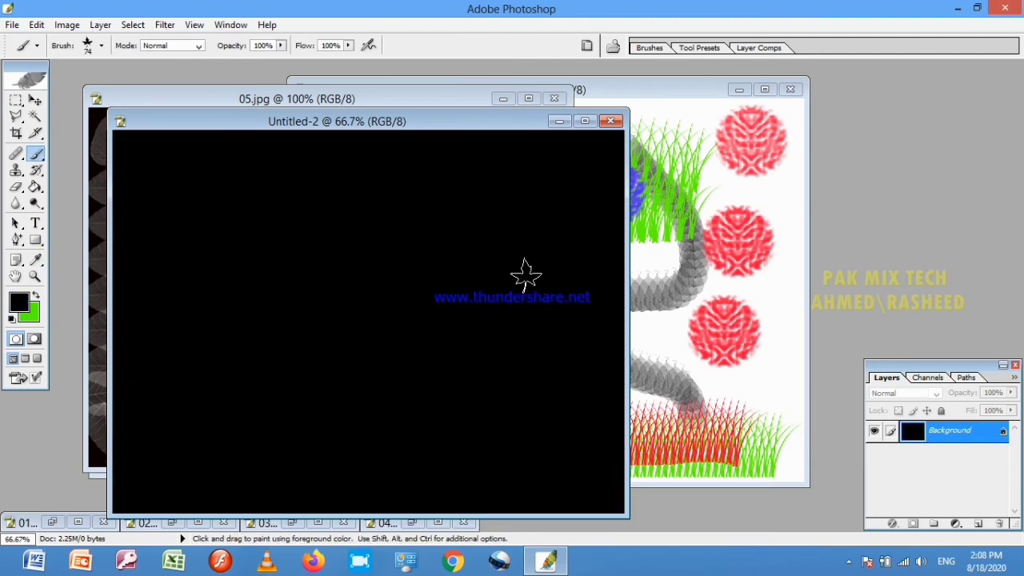
- Set both the foreground and background colors to white
{"action": "left_click", "coordinate": [19, 301]}
{"action": "left_click", "coordinate": [232, 291]}
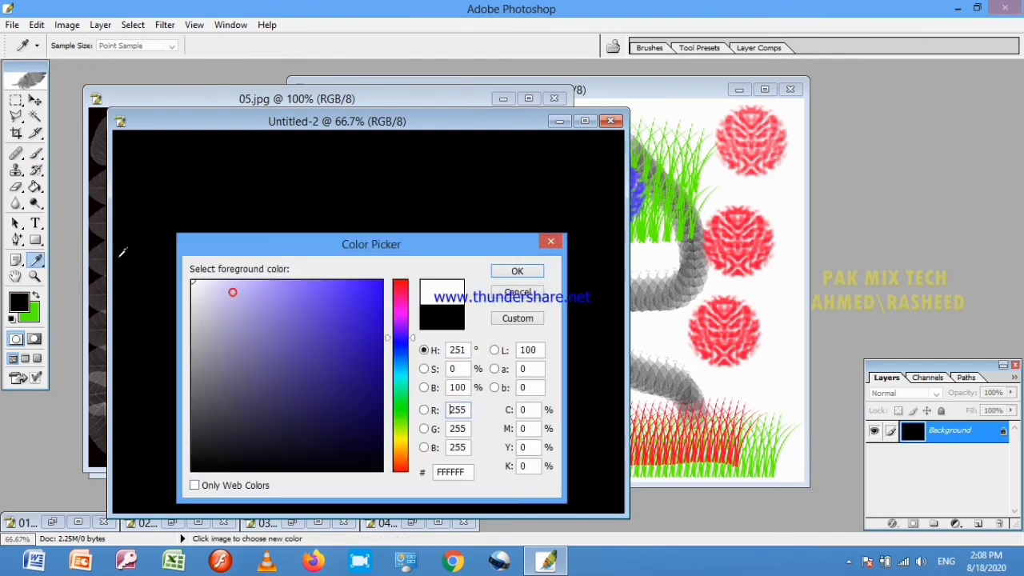
{"action": "left_click", "coordinate": [513, 272]}
{"action": "left_click", "coordinate": [33, 316]}
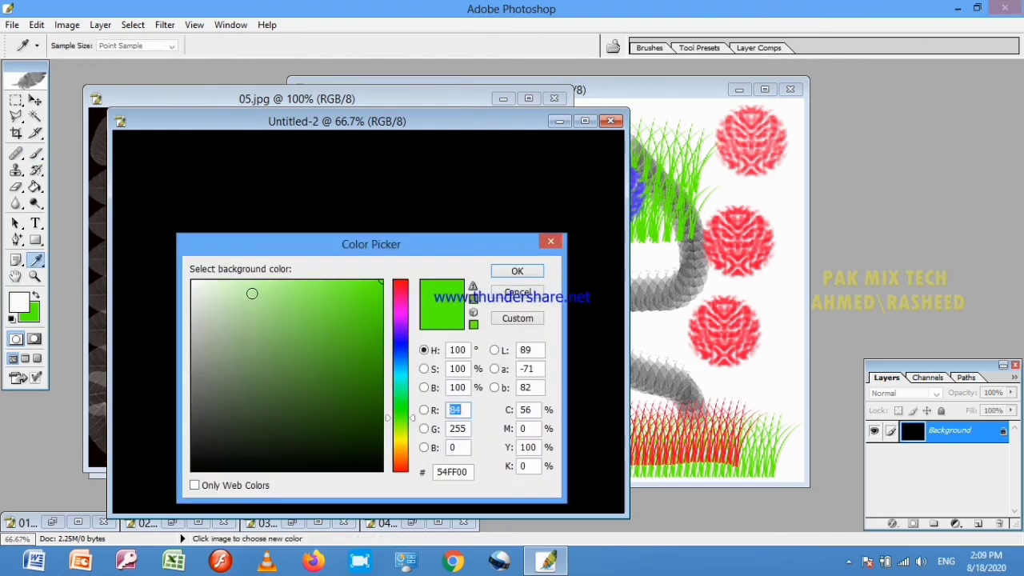
{"action": "left_click", "coordinate": [516, 274]}
- Stamp a row of seven white maple leaves along the upper edge of the black canvas
{"action": "left_click", "coordinate": [138, 157]}
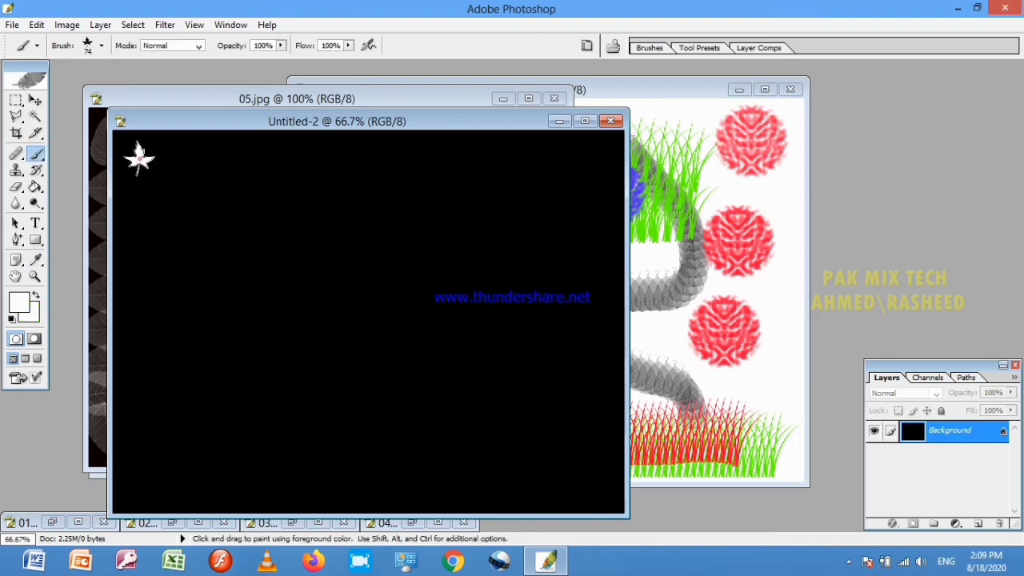
{"action": "left_click", "coordinate": [186, 157]}
{"action": "left_click", "coordinate": [220, 154]}
{"action": "left_click", "coordinate": [259, 153]}
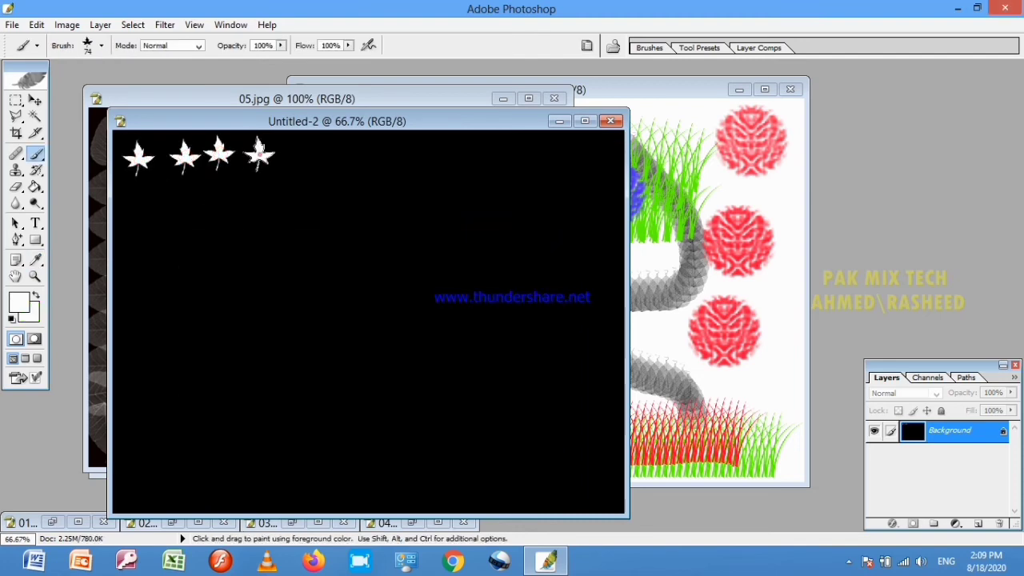
{"action": "left_click", "coordinate": [311, 153]}
{"action": "left_click", "coordinate": [352, 153]}
{"action": "left_click", "coordinate": [395, 153]}
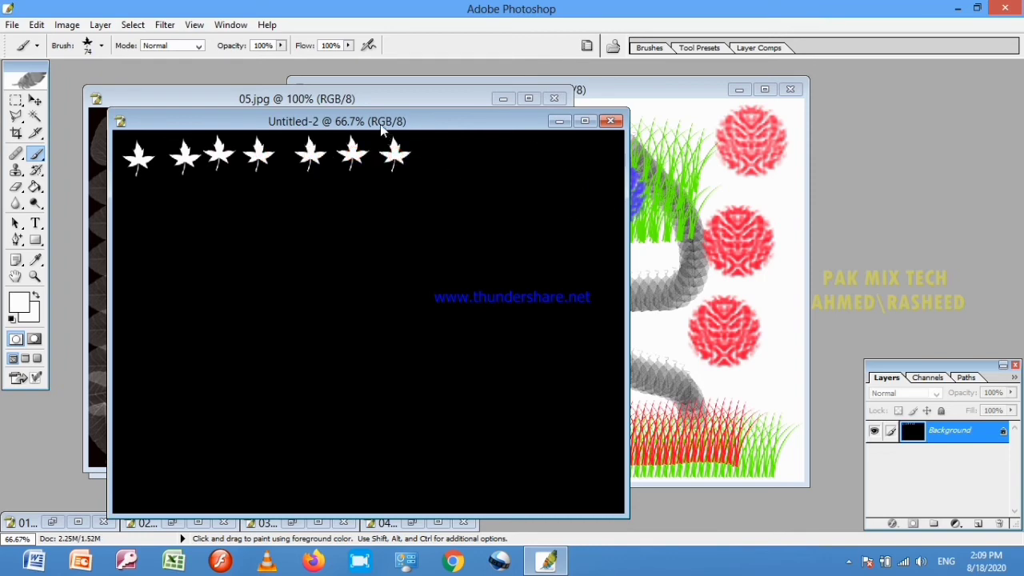
- Minimize the 05.jpg image, view the dotted lettering in the 06.jpg sample, and minimize that sample
{"action": "left_click", "coordinate": [383, 100]}
{"action": "left_click", "coordinate": [502, 98]}
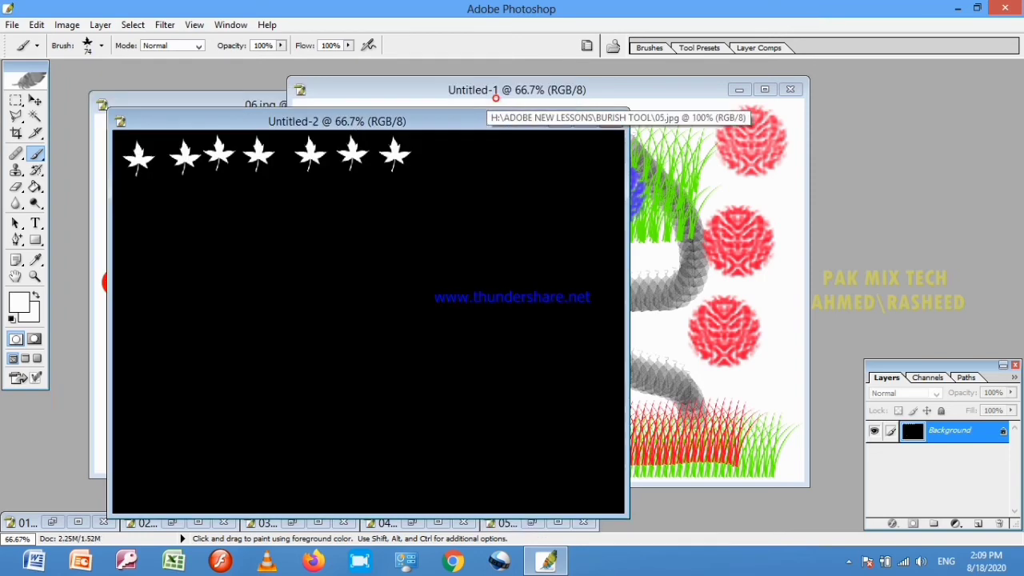
{"action": "left_click", "coordinate": [228, 99]}
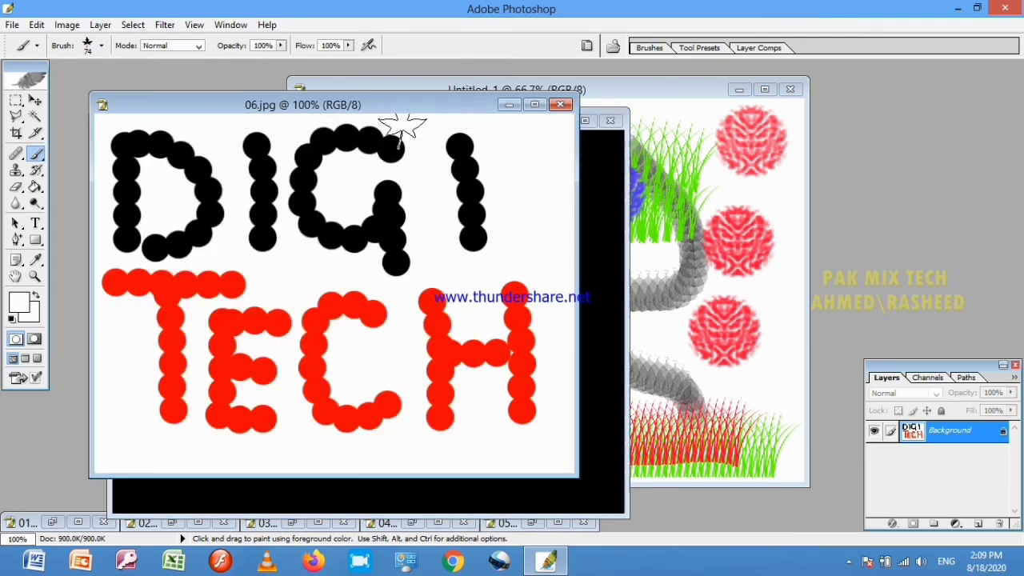
{"action": "left_click_drag", "start_coordinate": [405, 113], "coordinate": [422, 94]}
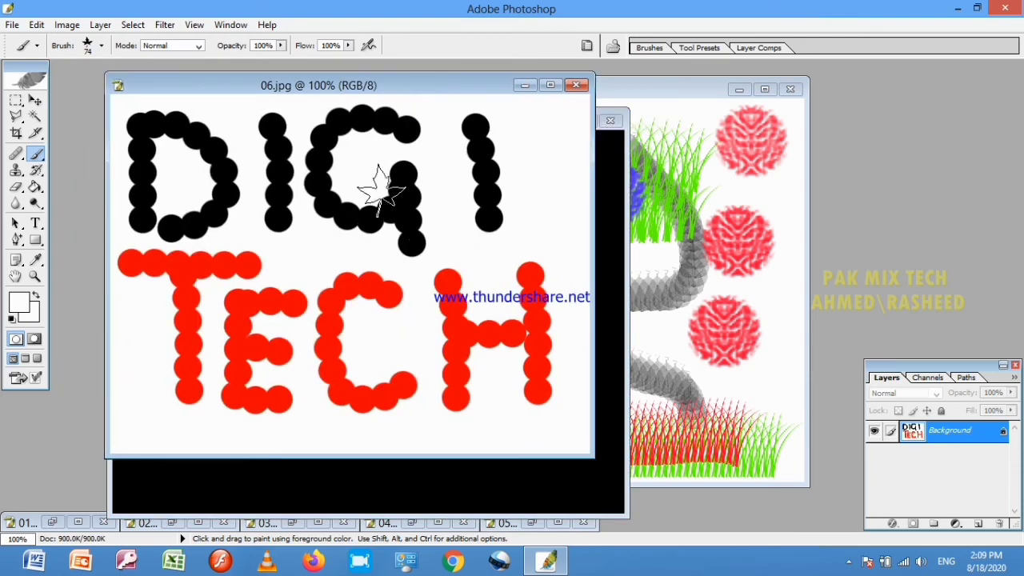
{"action": "left_click", "coordinate": [525, 85]}
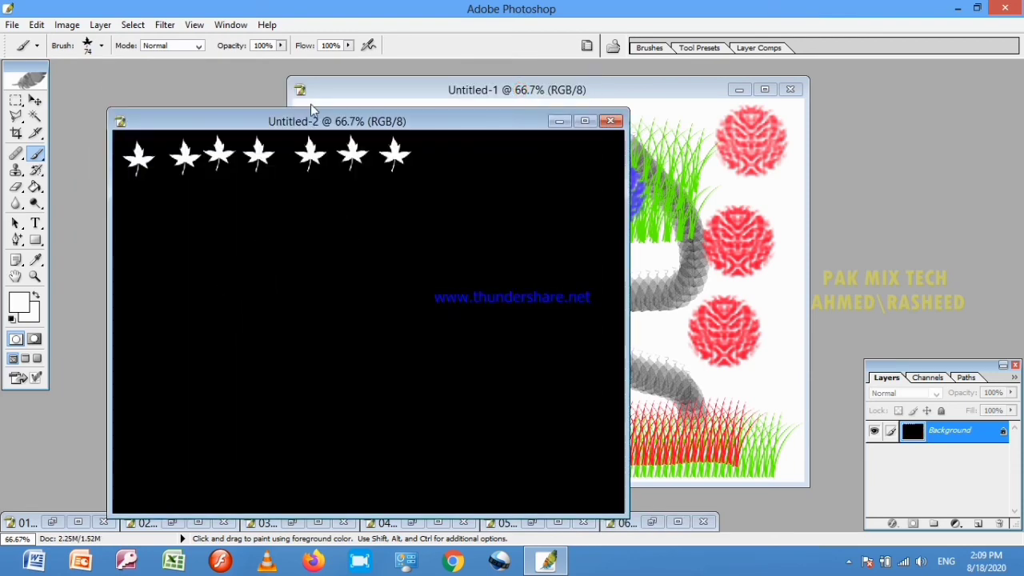
- Choose the 19 px hard round brush tip, set its spacing to 92%, and enlarge it to 40 px
{"action": "left_click_drag", "start_coordinate": [320, 119], "coordinate": [355, 100]}
{"action": "left_click", "coordinate": [586, 47]}
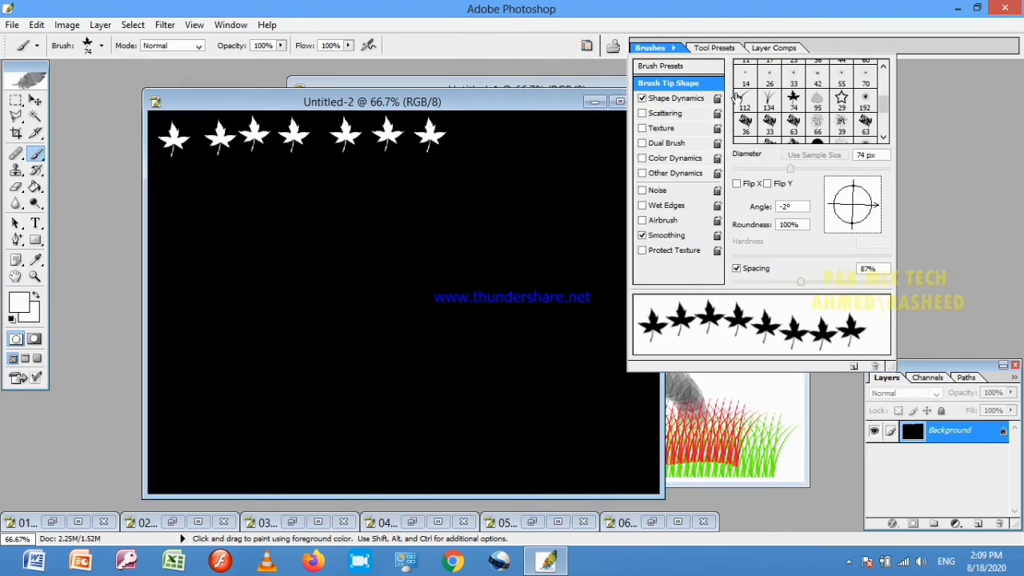
{"action": "left_click_drag", "start_coordinate": [885, 116], "coordinate": [883, 68]}
{"action": "left_click", "coordinate": [865, 70]}
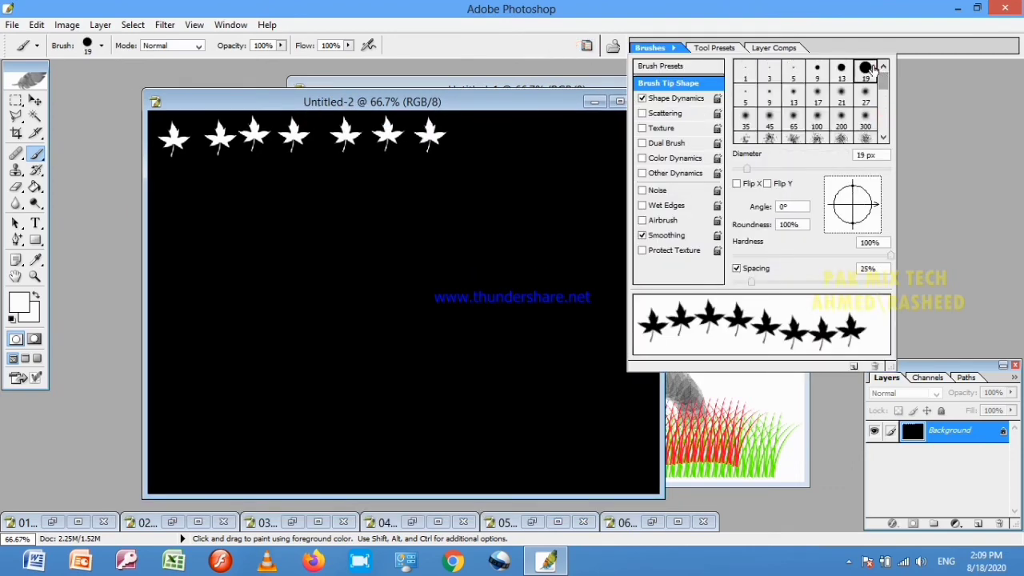
{"action": "left_click_drag", "start_coordinate": [752, 286], "coordinate": [806, 291]}
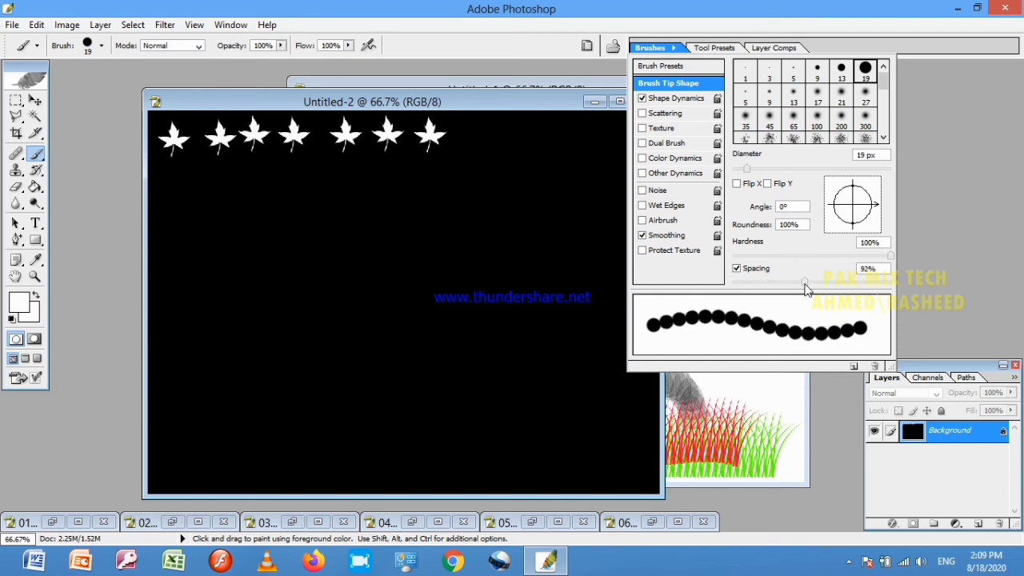
{"action": "left_click", "coordinate": [338, 104]}
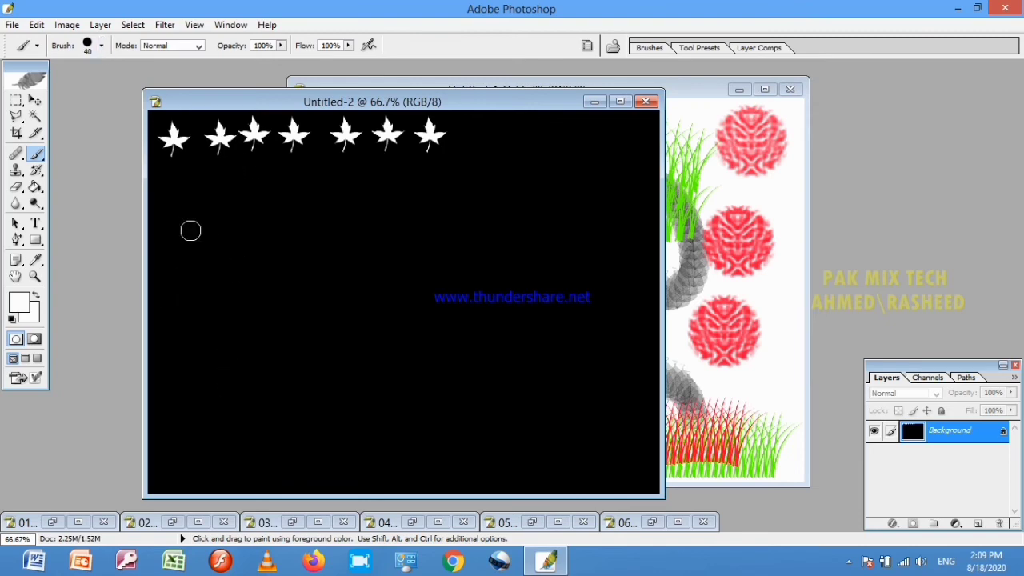
- Paint the word PAK in large white dotted letters below the row of leaves on the black canvas
{"action": "left_click_drag", "start_coordinate": [205, 194], "coordinate": [211, 302]}
{"action": "mouse_move", "coordinate": [233, 190]}
{"action": "left_mouse_down"}
{"action": "mouse_move", "coordinate": [271, 240]}
{"action": "mouse_move", "coordinate": [213, 250]}
{"action": "left_mouse_up"}
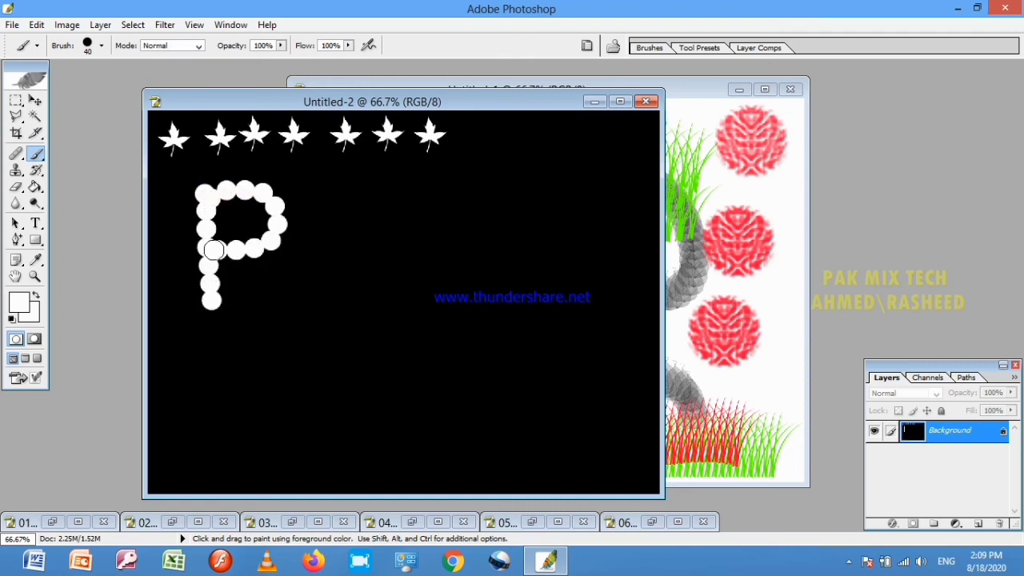
{"action": "mouse_move", "coordinate": [306, 285]}
{"action": "left_mouse_down"}
{"action": "mouse_move", "coordinate": [317, 208]}
{"action": "mouse_move", "coordinate": [343, 178]}
{"action": "mouse_move", "coordinate": [378, 266]}
{"action": "left_mouse_up"}
{"action": "left_click_drag", "start_coordinate": [305, 233], "coordinate": [373, 229]}
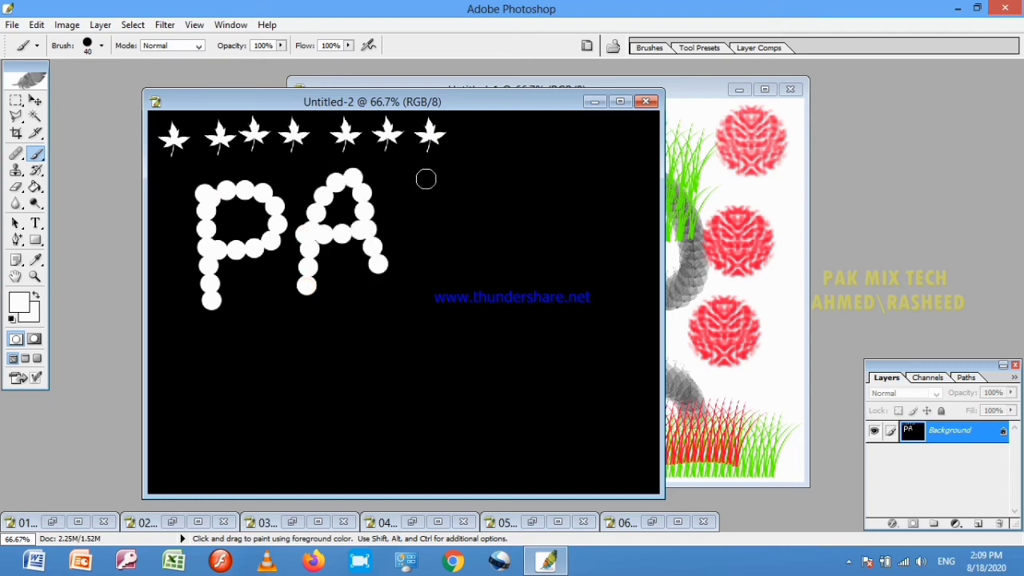
{"action": "left_click_drag", "start_coordinate": [427, 173], "coordinate": [456, 269]}
{"action": "mouse_move", "coordinate": [480, 184]}
{"action": "left_mouse_down"}
{"action": "mouse_move", "coordinate": [454, 210]}
{"action": "mouse_move", "coordinate": [504, 227]}
{"action": "left_mouse_up"}
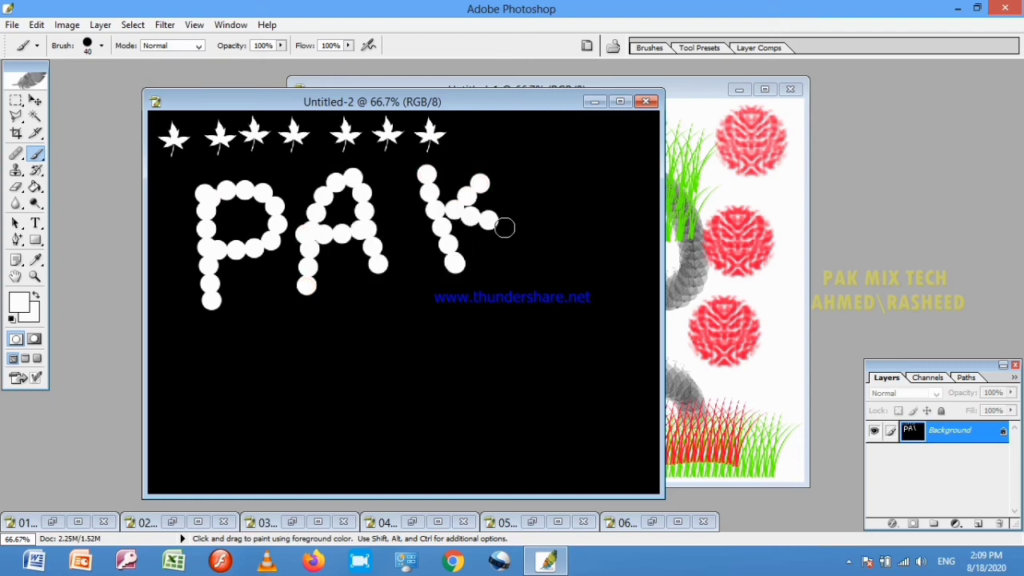
- Paint the word MIX in white dotted letters on a second line beneath PAK
{"action": "mouse_move", "coordinate": [193, 441]}
{"action": "left_mouse_down"}
{"action": "mouse_move", "coordinate": [193, 371]}
{"action": "mouse_move", "coordinate": [223, 382]}
{"action": "mouse_move", "coordinate": [243, 423]}
{"action": "mouse_move", "coordinate": [250, 348]}
{"action": "mouse_move", "coordinate": [273, 364]}
{"action": "mouse_move", "coordinate": [287, 442]}
{"action": "left_mouse_up"}
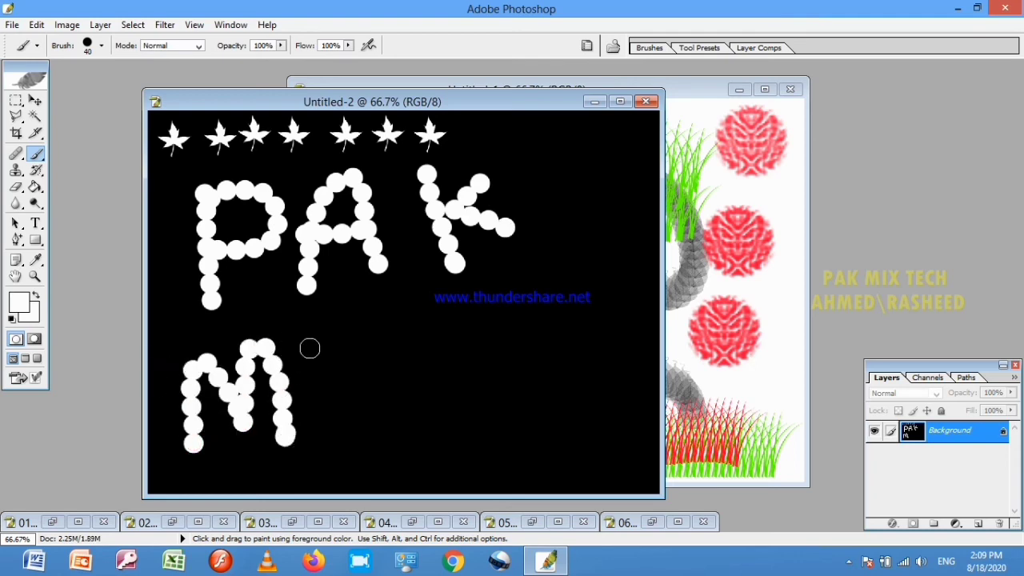
{"action": "left_click_drag", "start_coordinate": [320, 334], "coordinate": [336, 429]}
{"action": "left_click_drag", "start_coordinate": [417, 309], "coordinate": [393, 414]}
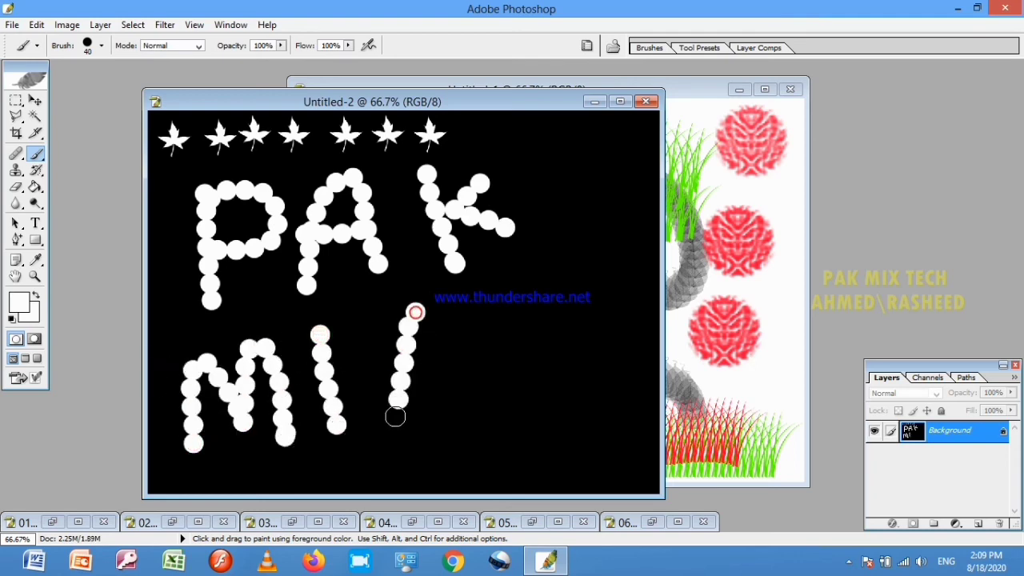
{"action": "left_click_drag", "start_coordinate": [354, 331], "coordinate": [446, 414]}
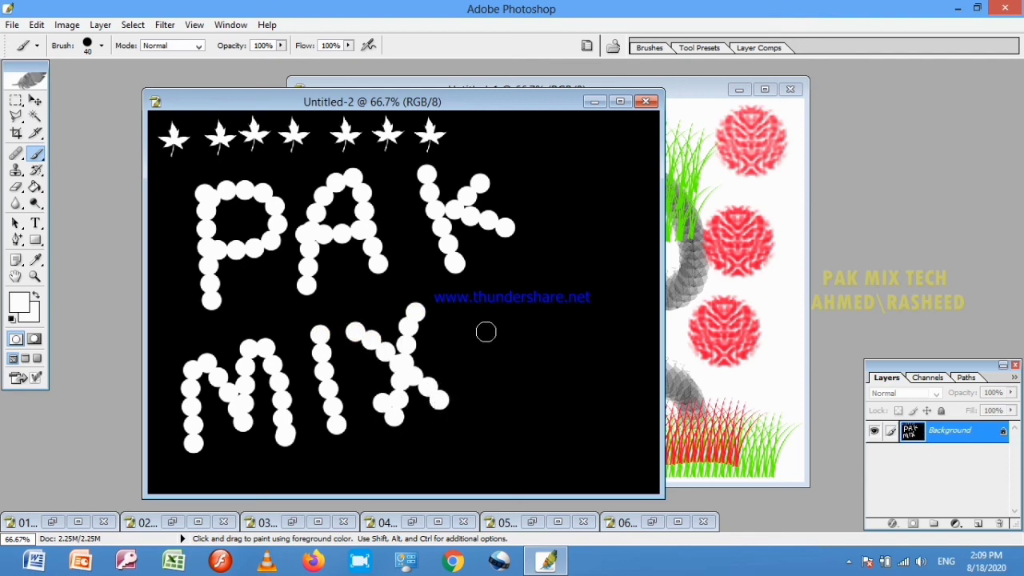
- Paint the cramped, upward-slanting dotted letters of TECH straight after MIX, and shift the Untitled-2 image window a little to the right
{"action": "left_click_drag", "start_coordinate": [459, 327], "coordinate": [495, 392]}
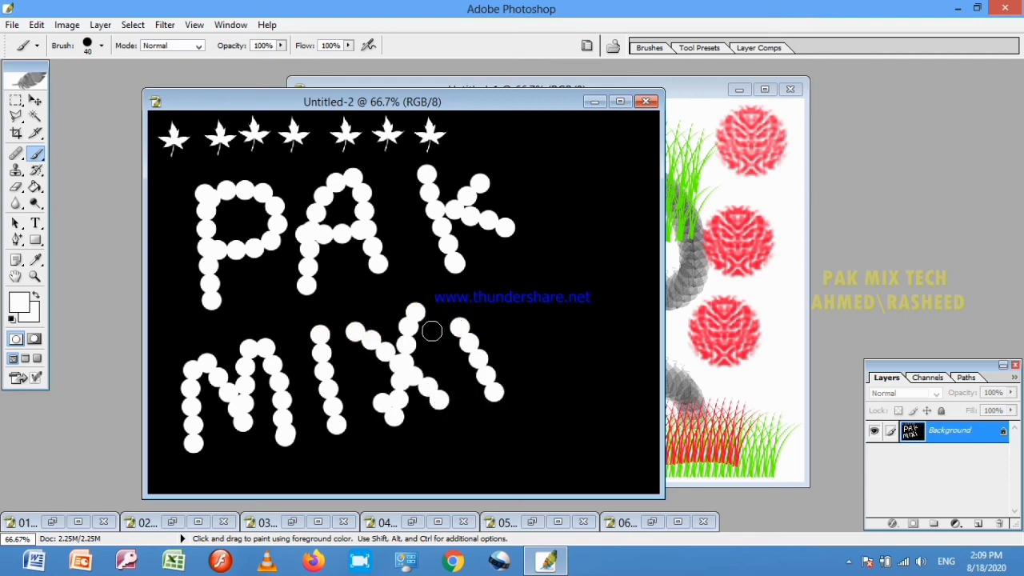
{"action": "left_click_drag", "start_coordinate": [432, 331], "coordinate": [504, 294]}
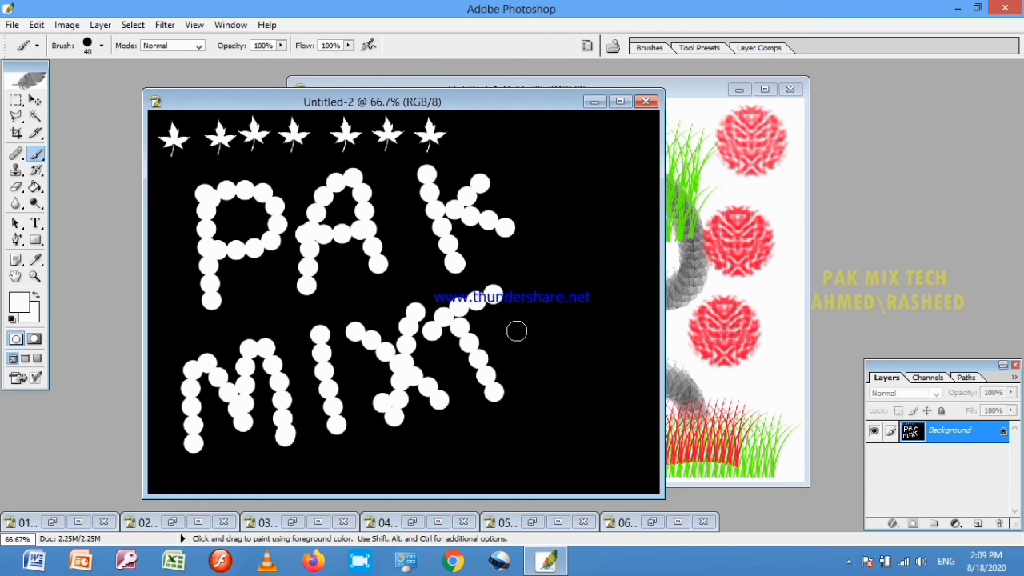
{"action": "mouse_move", "coordinate": [516, 330]}
{"action": "left_mouse_down"}
{"action": "mouse_move", "coordinate": [528, 361]}
{"action": "mouse_move", "coordinate": [544, 358]}
{"action": "mouse_move", "coordinate": [527, 340]}
{"action": "mouse_move", "coordinate": [543, 331]}
{"action": "mouse_move", "coordinate": [507, 315]}
{"action": "mouse_move", "coordinate": [557, 290]}
{"action": "mouse_move", "coordinate": [539, 276]}
{"action": "mouse_move", "coordinate": [562, 330]}
{"action": "left_mouse_up"}
{"action": "left_click_drag", "start_coordinate": [565, 254], "coordinate": [598, 342]}
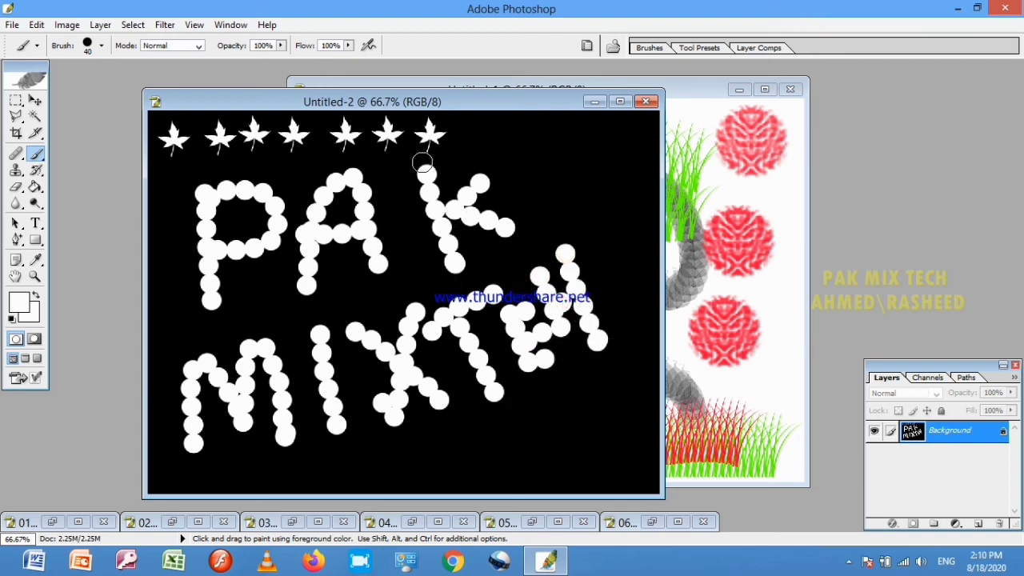
{"action": "left_click_drag", "start_coordinate": [412, 106], "coordinate": [486, 106]}
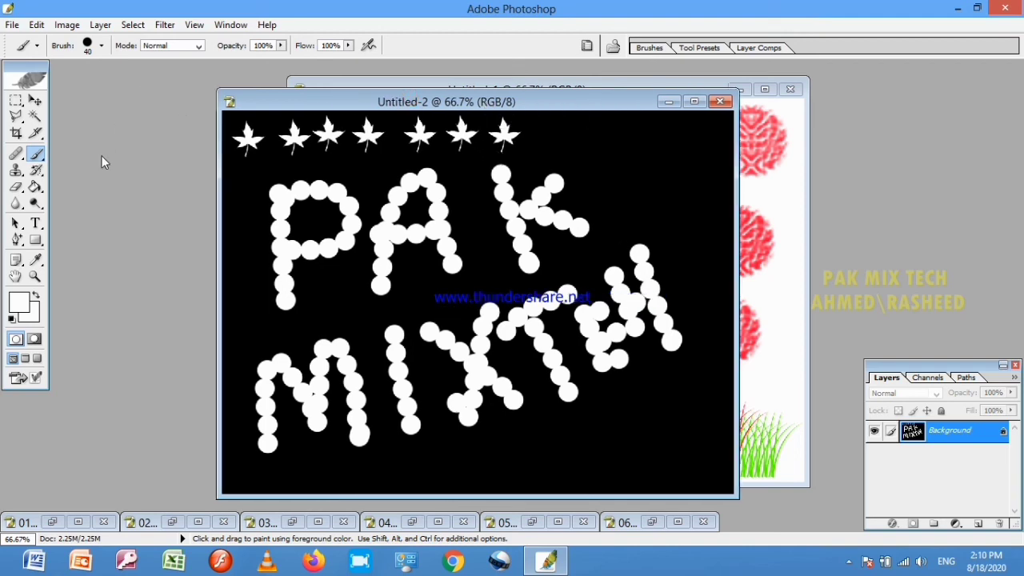